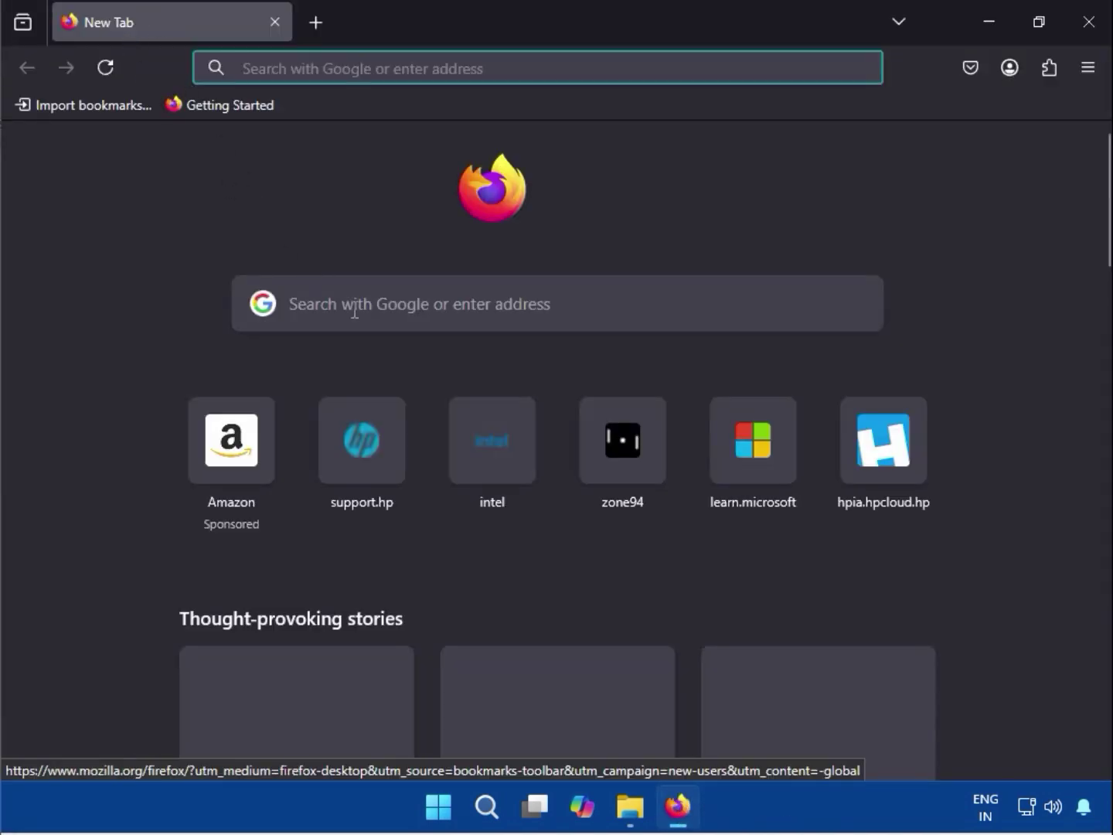
Search Google for 'hp' from the Firefox address bar.
{"action": "type", "text": "hp"}
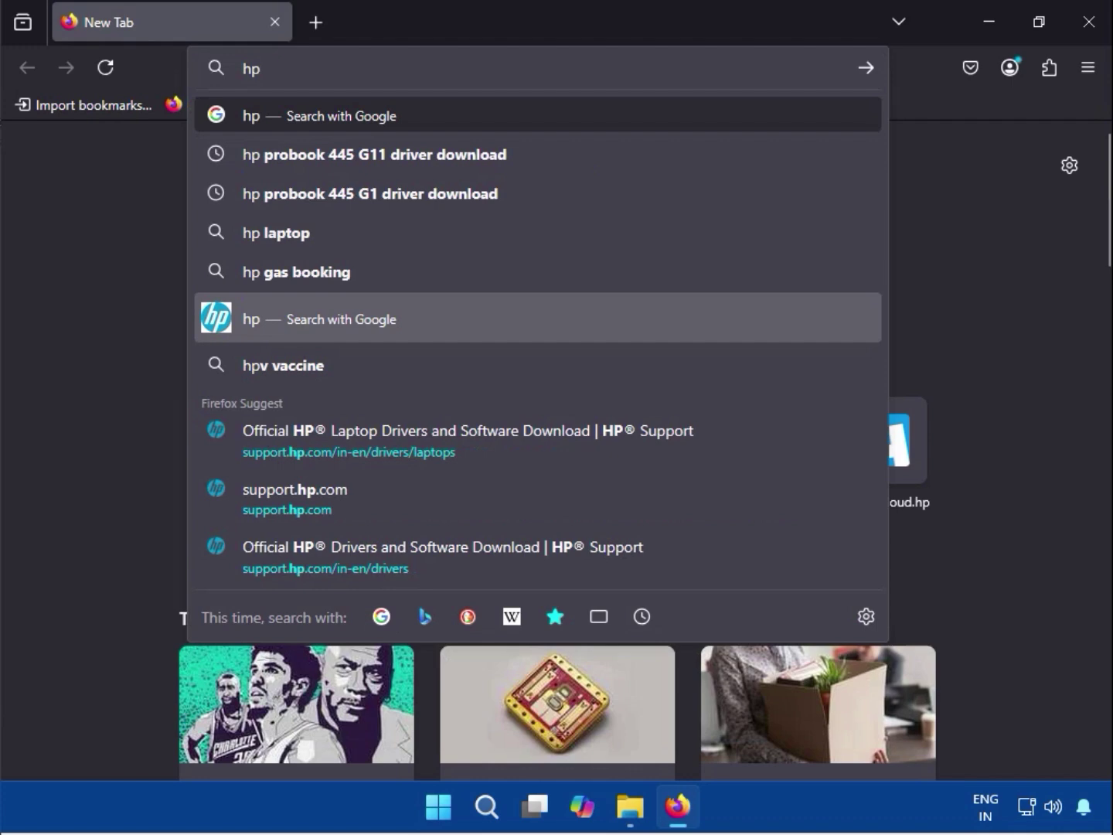
{"action": "key", "text": "Return"}
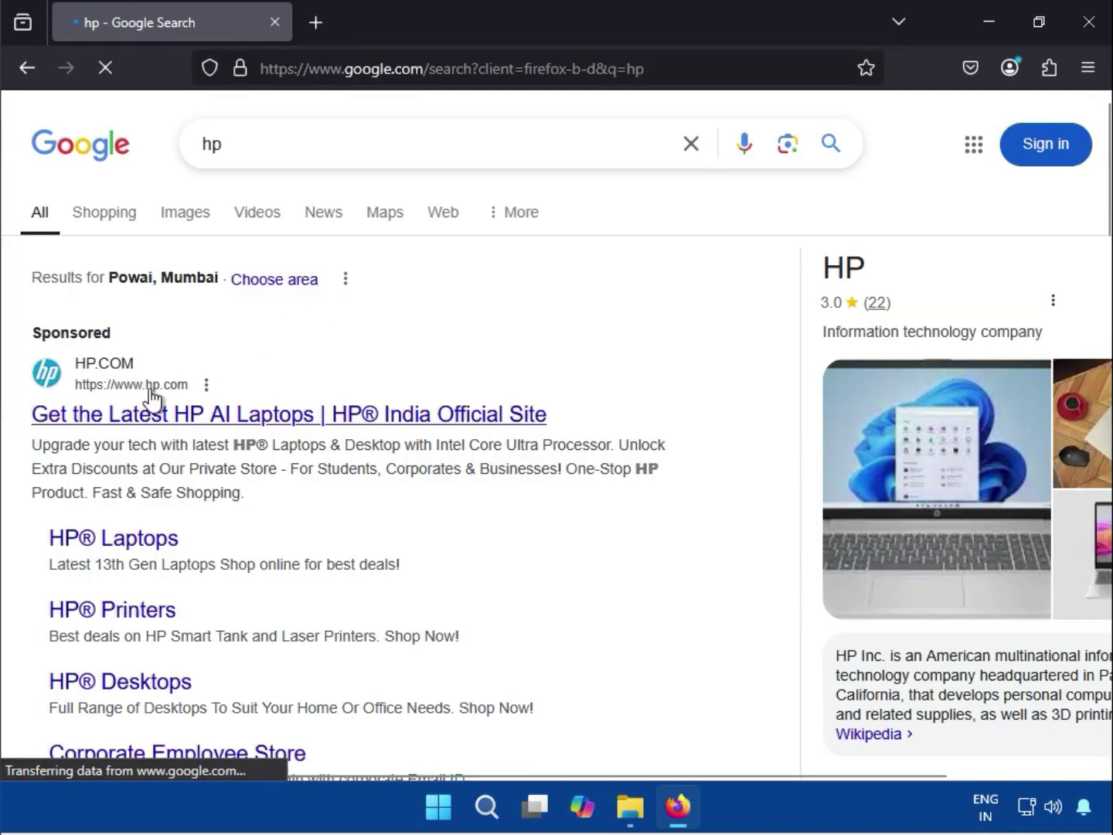
Go to HP.com through the sponsored result and reach its Support > Software and Drivers page.
{"action": "left_click", "coordinate": [206, 417]}
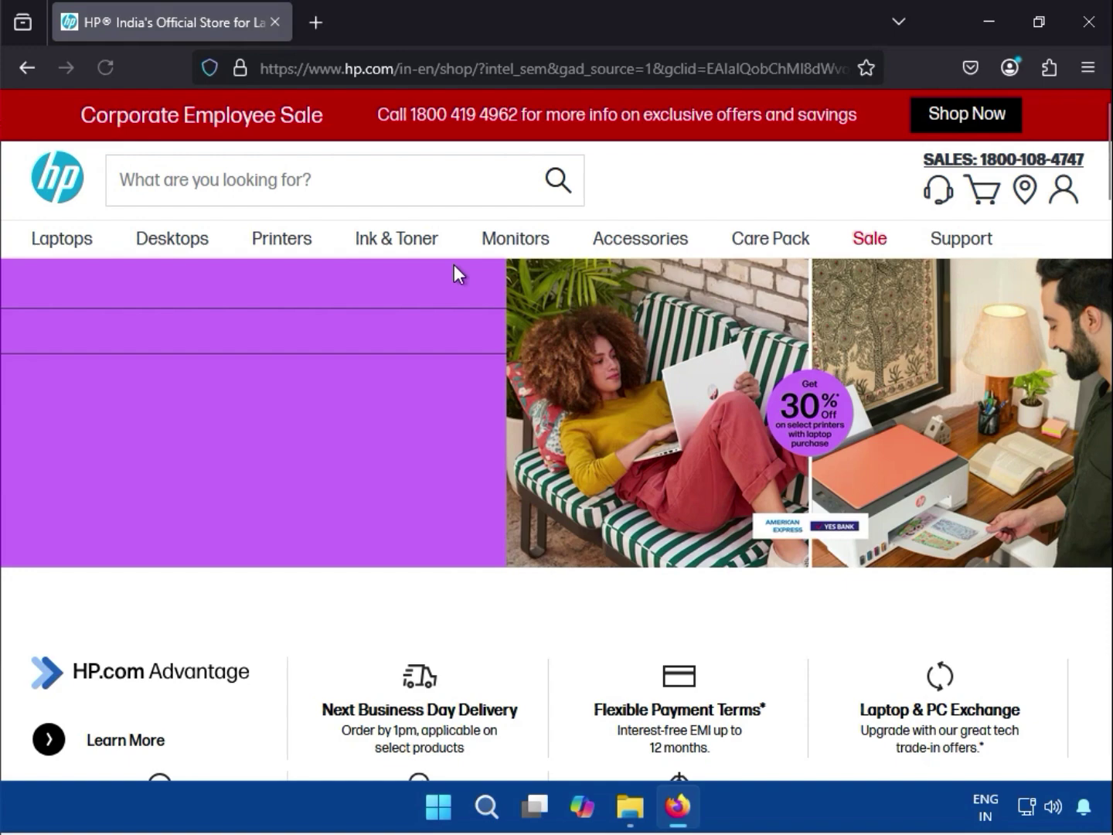
{"action": "mouse_move", "coordinate": [942, 248]}
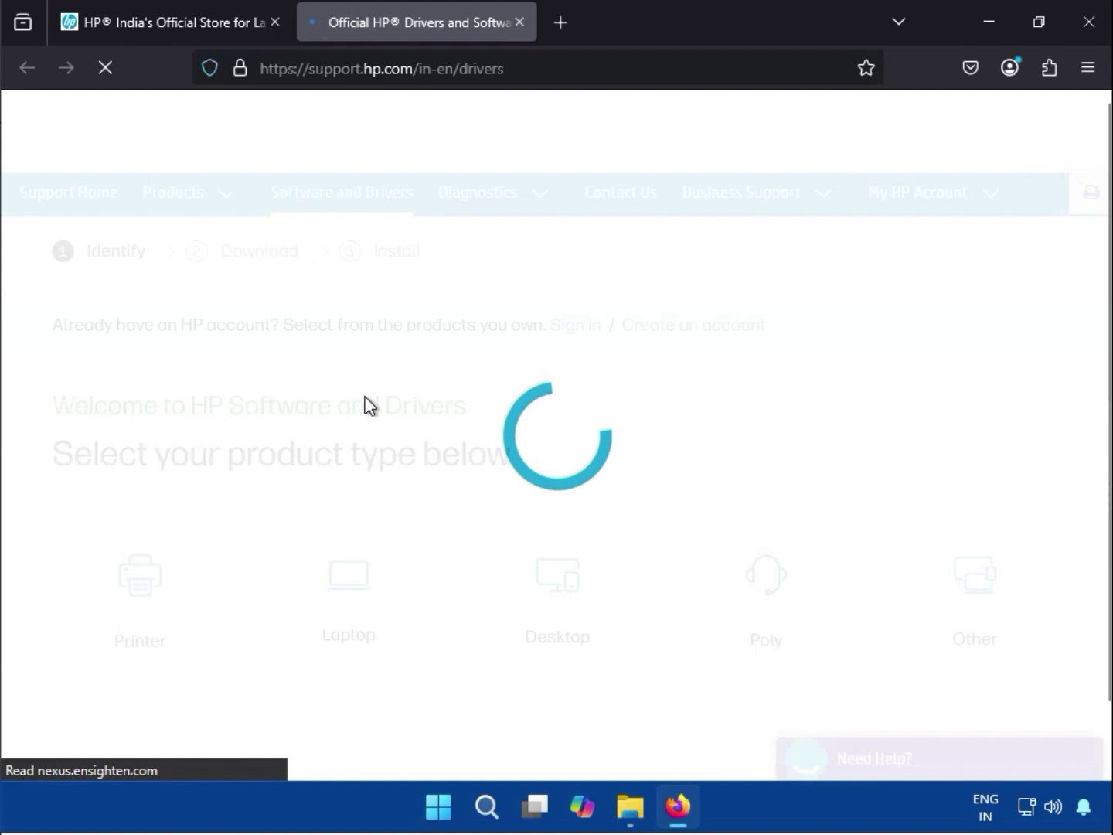
{"action": "scroll", "coordinate": [366, 396], "scroll_direction": "down", "scroll_amount": 2}
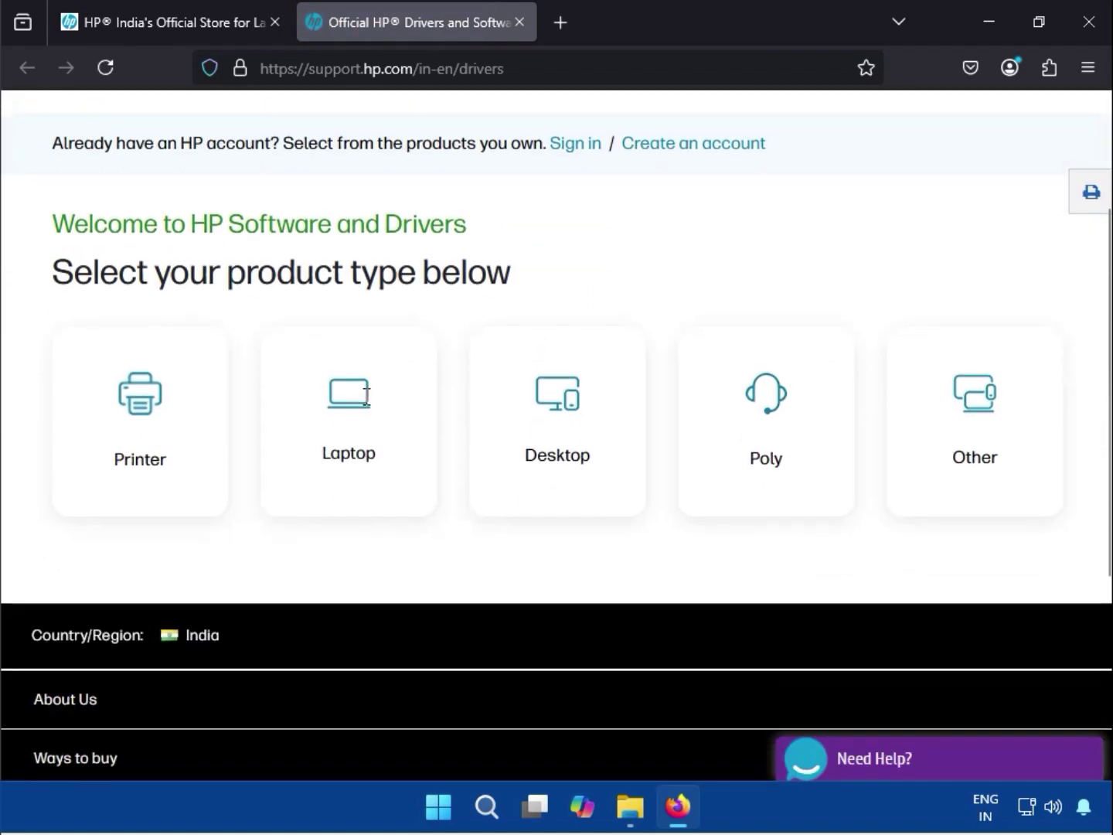
Choose Printer and find the HP Smart Tank 750 series by pasting its model name.
{"action": "left_click", "coordinate": [133, 448]}
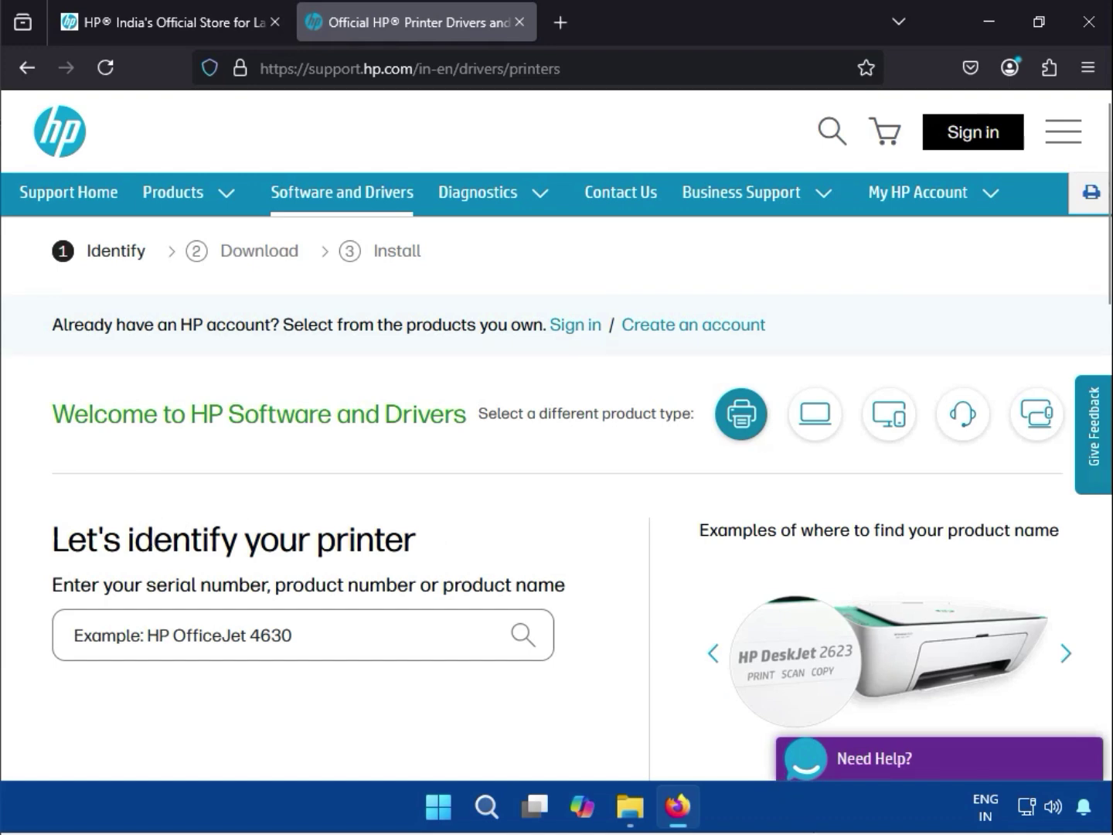
{"action": "mouse_move", "coordinate": [678, 806]}
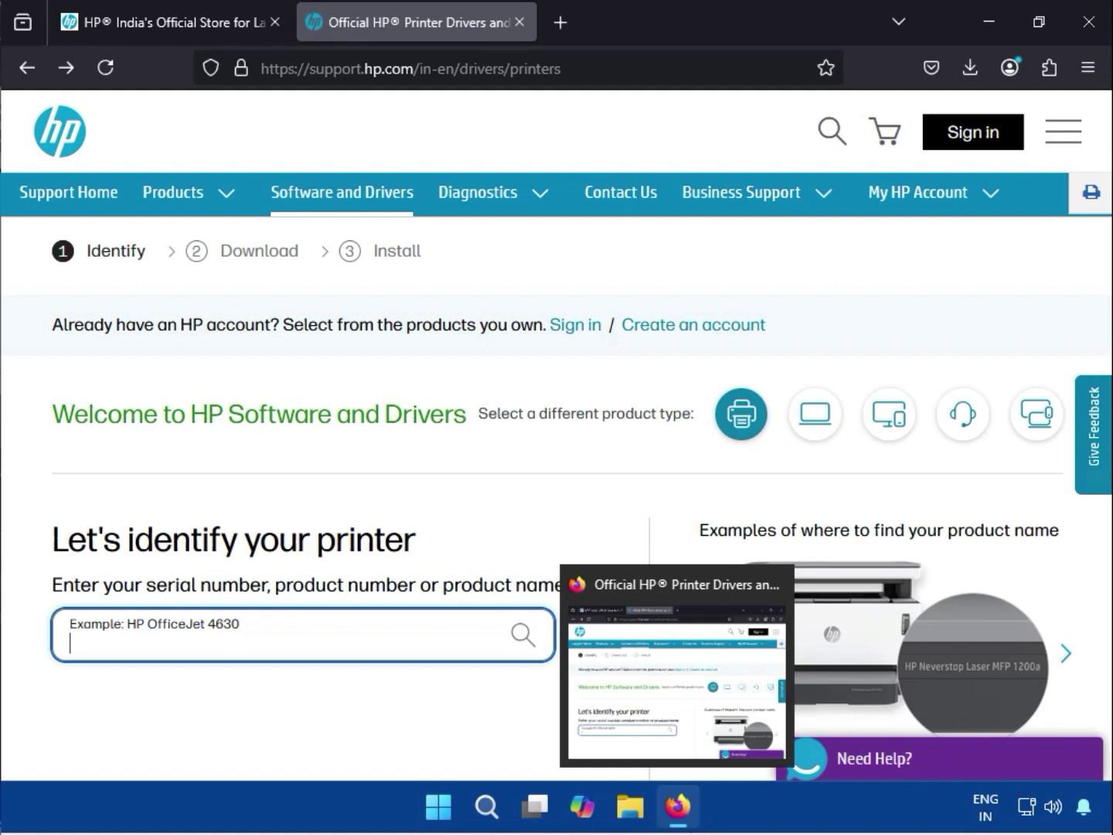
{"action": "left_click", "coordinate": [311, 641]}
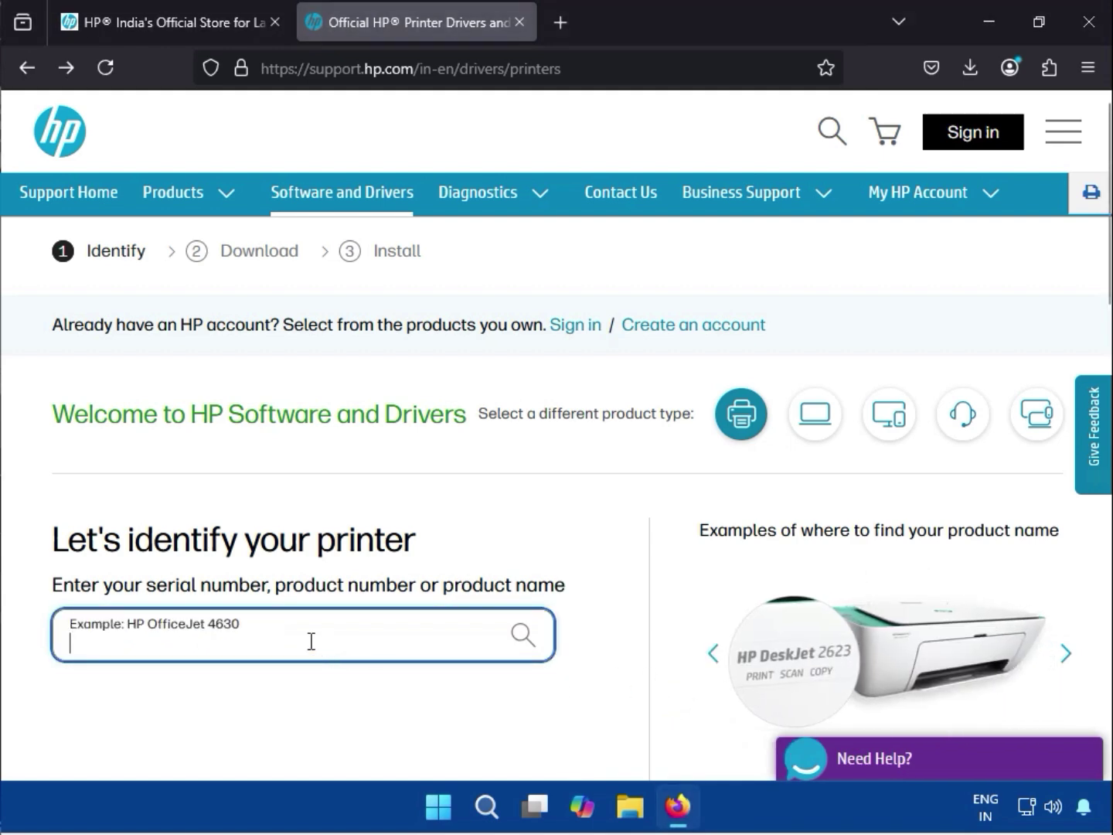
{"action": "type", "text": "HP Smart Tank 750"}
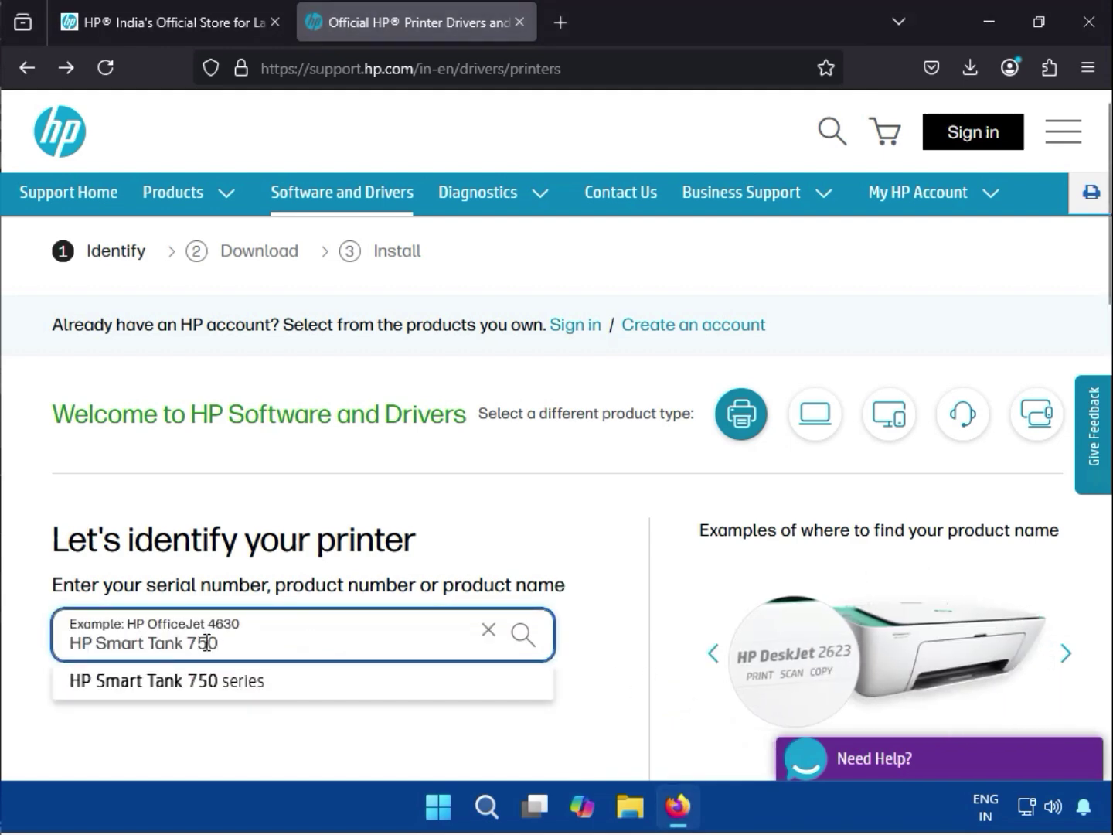
{"action": "left_click", "coordinate": [217, 690]}
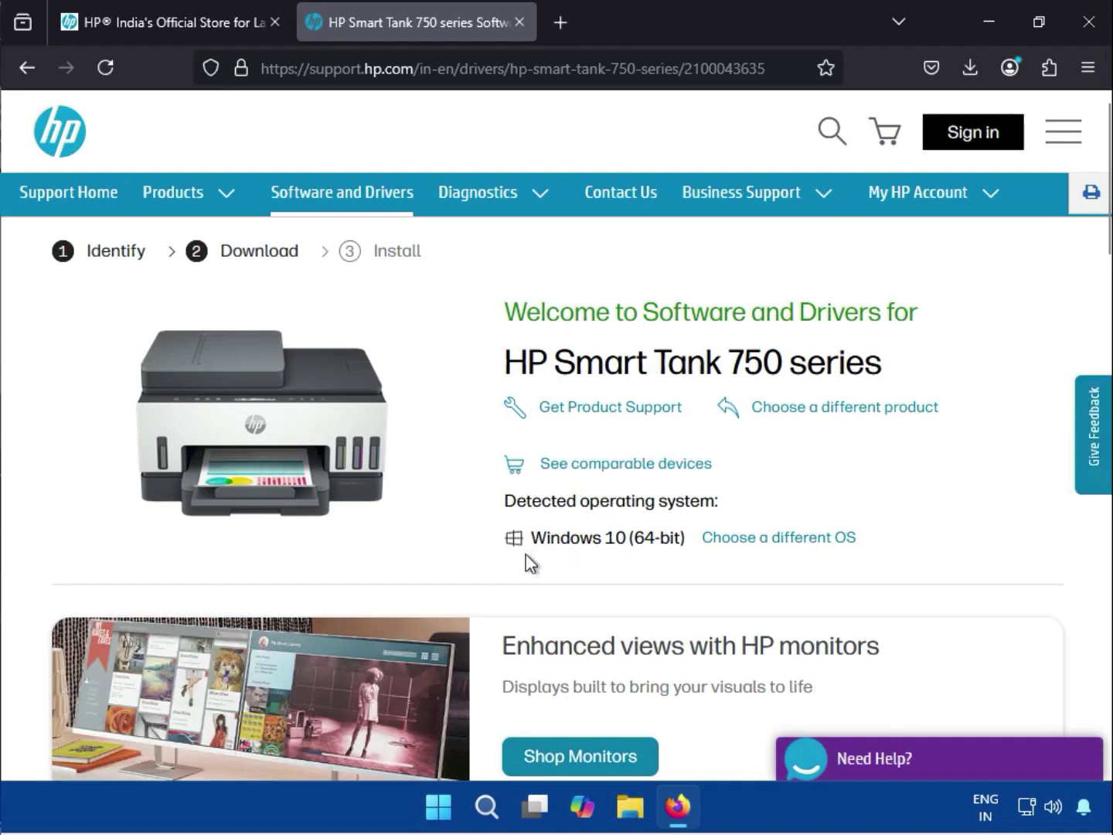
Change the drivers page operating system from Windows 10 to Windows 11.
{"action": "left_click", "coordinate": [776, 539]}
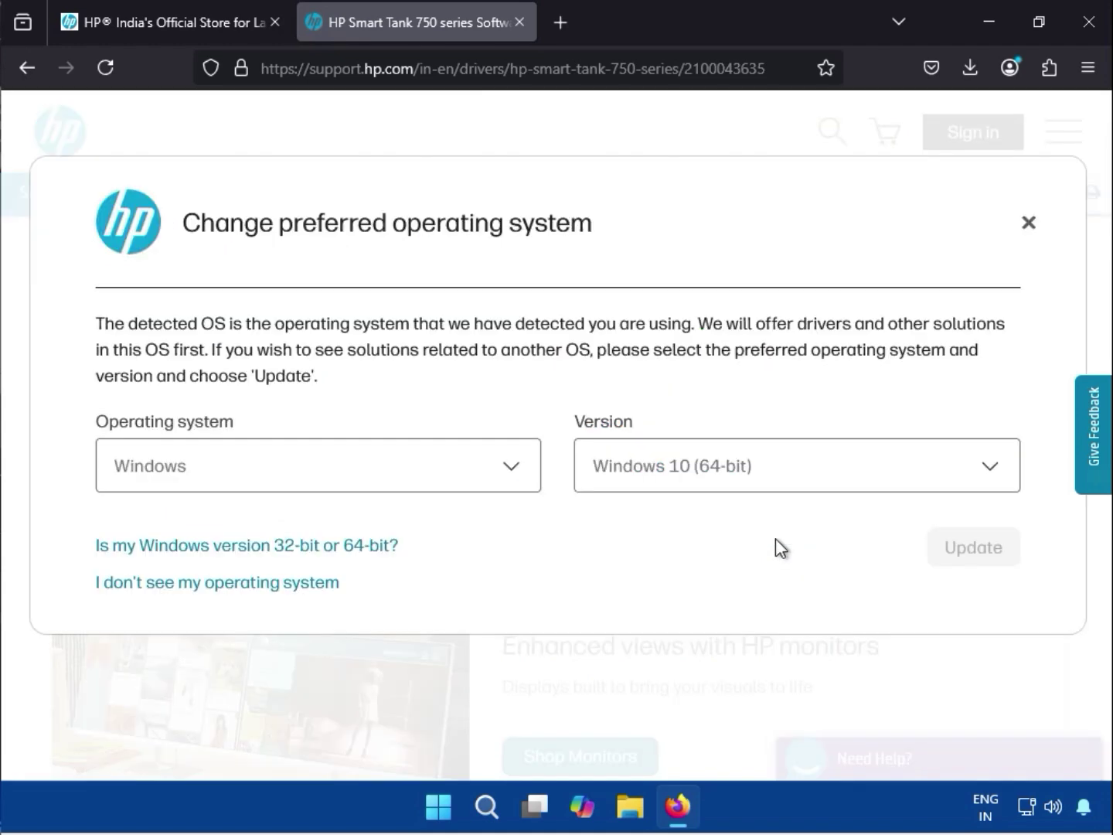
{"action": "left_click", "coordinate": [600, 481]}
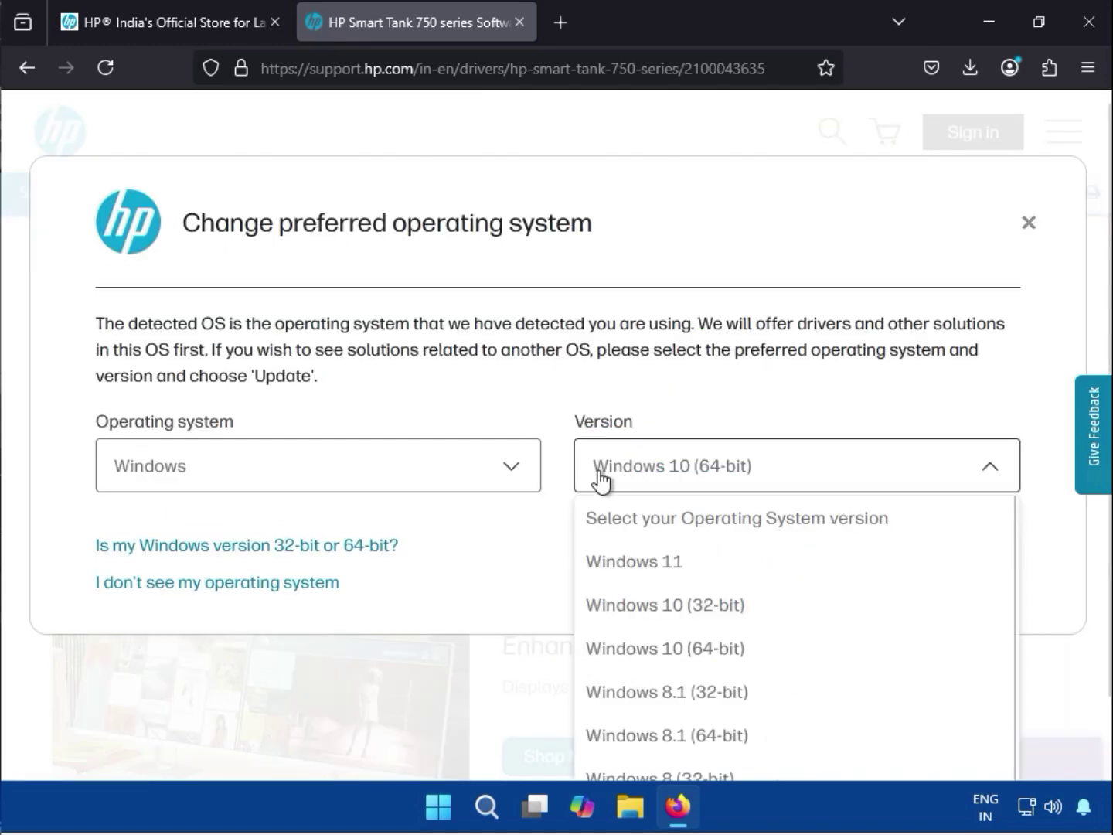
{"action": "scroll", "coordinate": [653, 676], "scroll_direction": "down", "scroll_amount": 2}
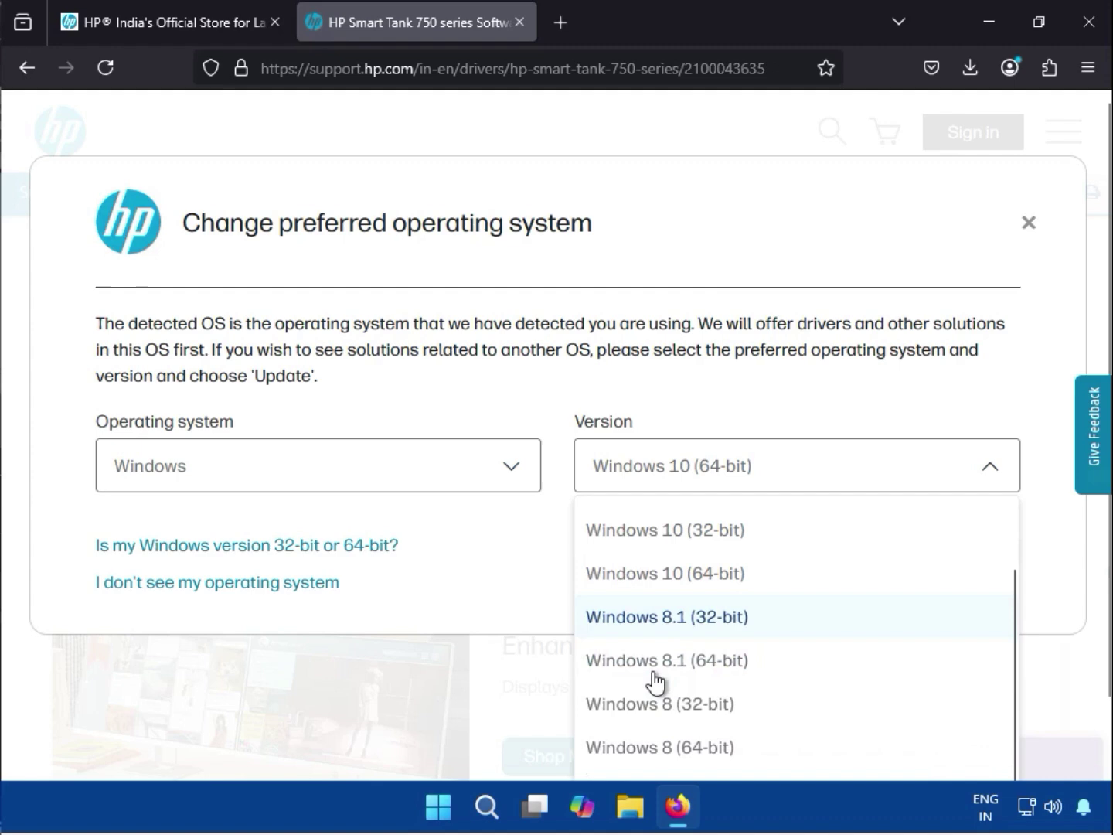
{"action": "scroll", "coordinate": [659, 738], "scroll_direction": "down", "scroll_amount": 2}
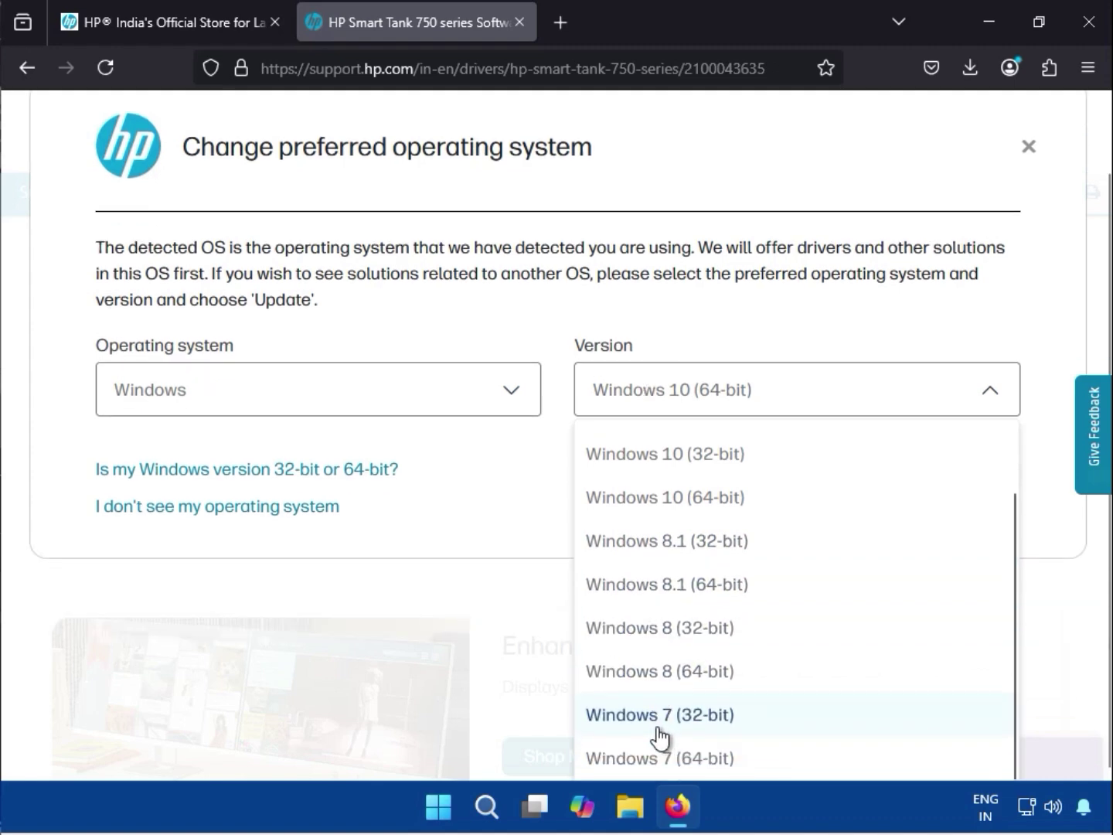
{"action": "scroll", "coordinate": [654, 678], "scroll_direction": "up", "scroll_amount": 2}
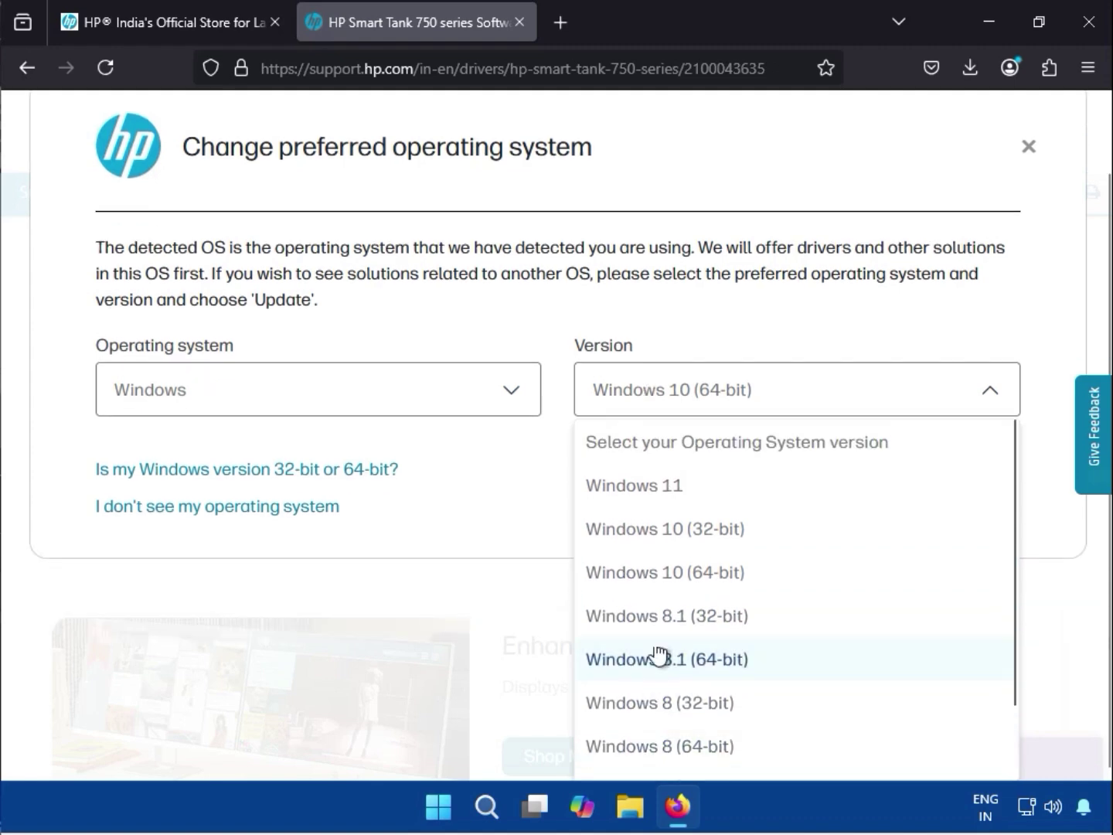
{"action": "left_click", "coordinate": [665, 492]}
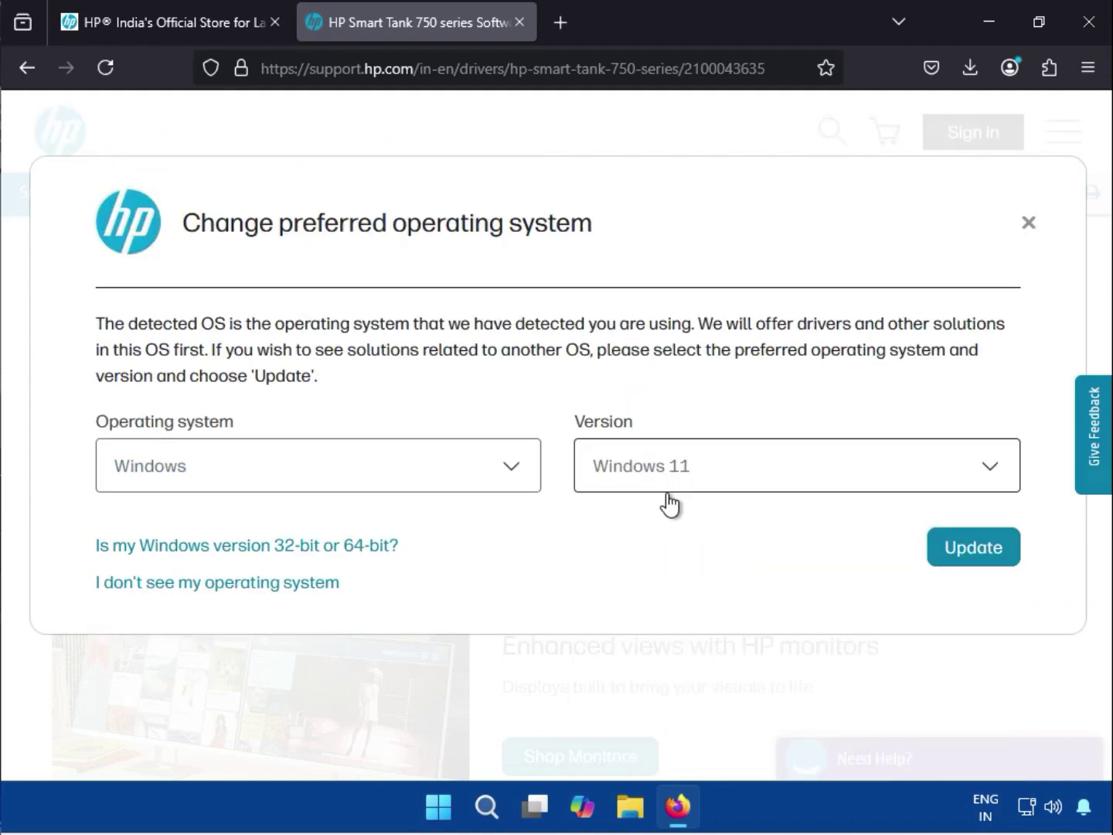
{"action": "left_click", "coordinate": [931, 547]}
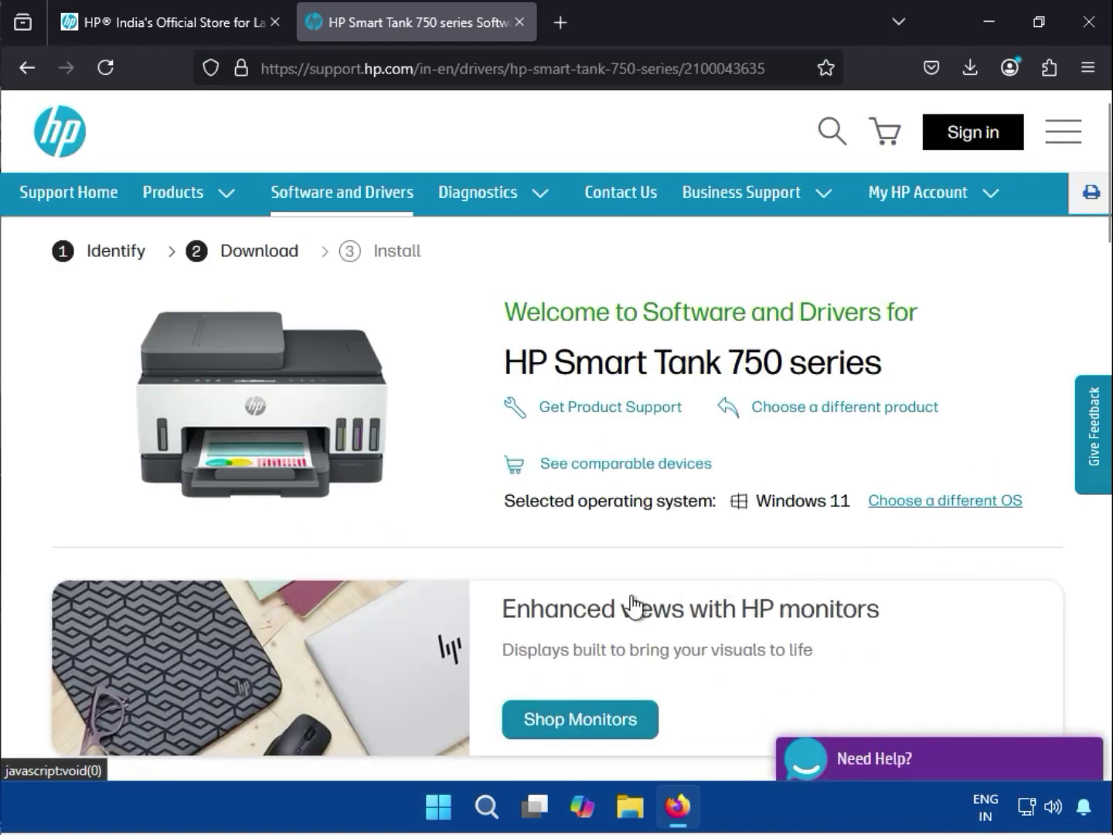
Collapse Installation Software and Driver, then expand and collapse the Update (1) section.
{"action": "scroll", "coordinate": [534, 608], "scroll_direction": "down", "scroll_amount": 5}
{"action": "scroll", "coordinate": [534, 609], "scroll_direction": "down", "scroll_amount": 4}
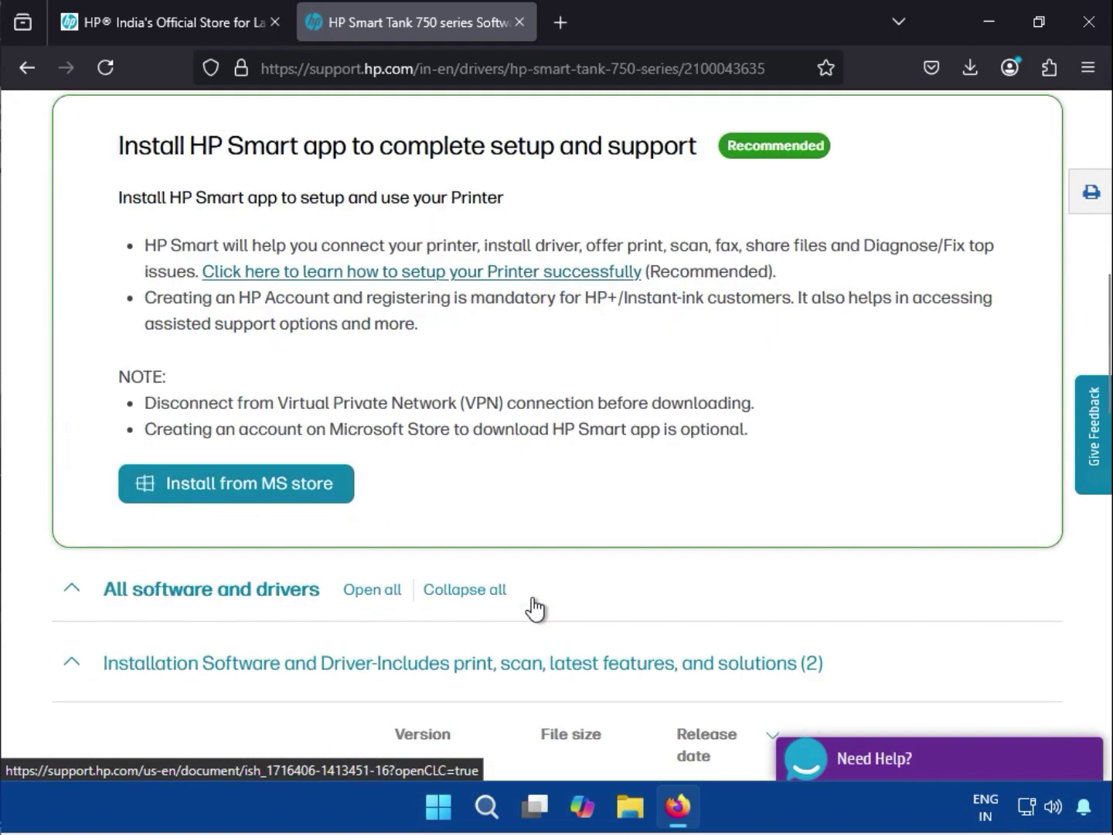
{"action": "scroll", "coordinate": [533, 609], "scroll_direction": "down", "scroll_amount": 4}
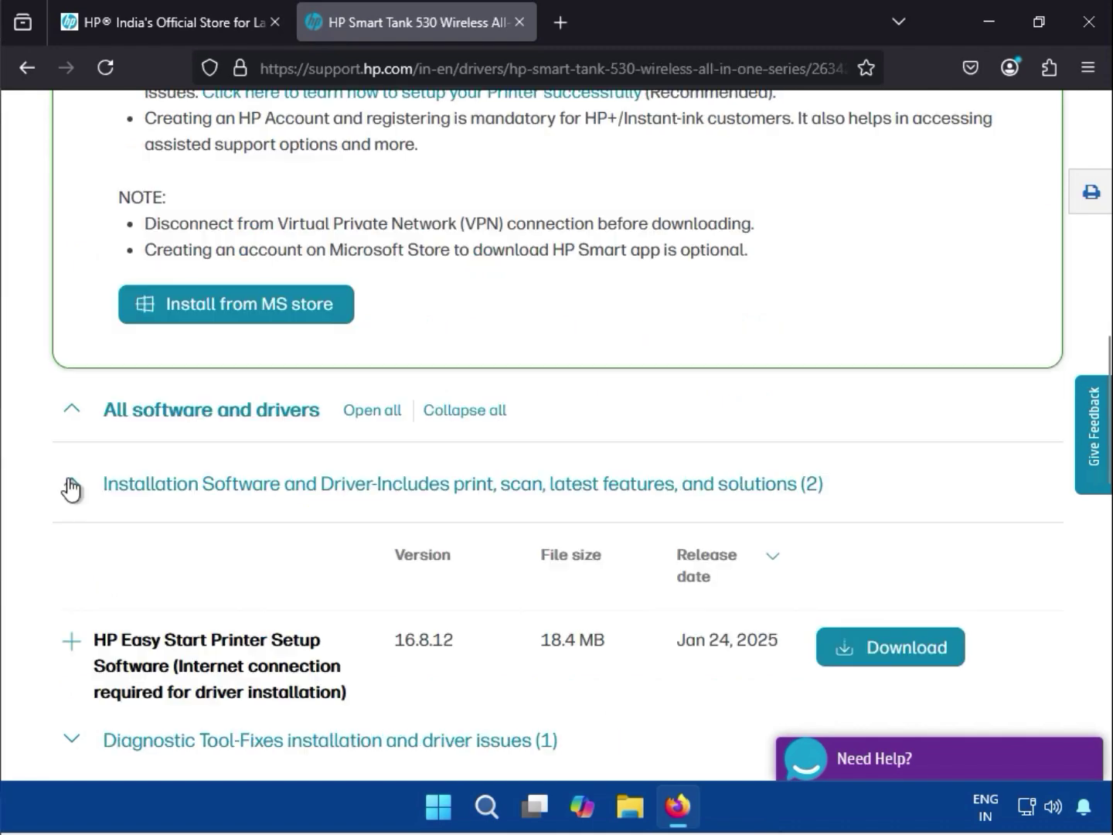
{"action": "left_click", "coordinate": [67, 487]}
{"action": "scroll", "coordinate": [109, 504], "scroll_direction": "down", "scroll_amount": 5}
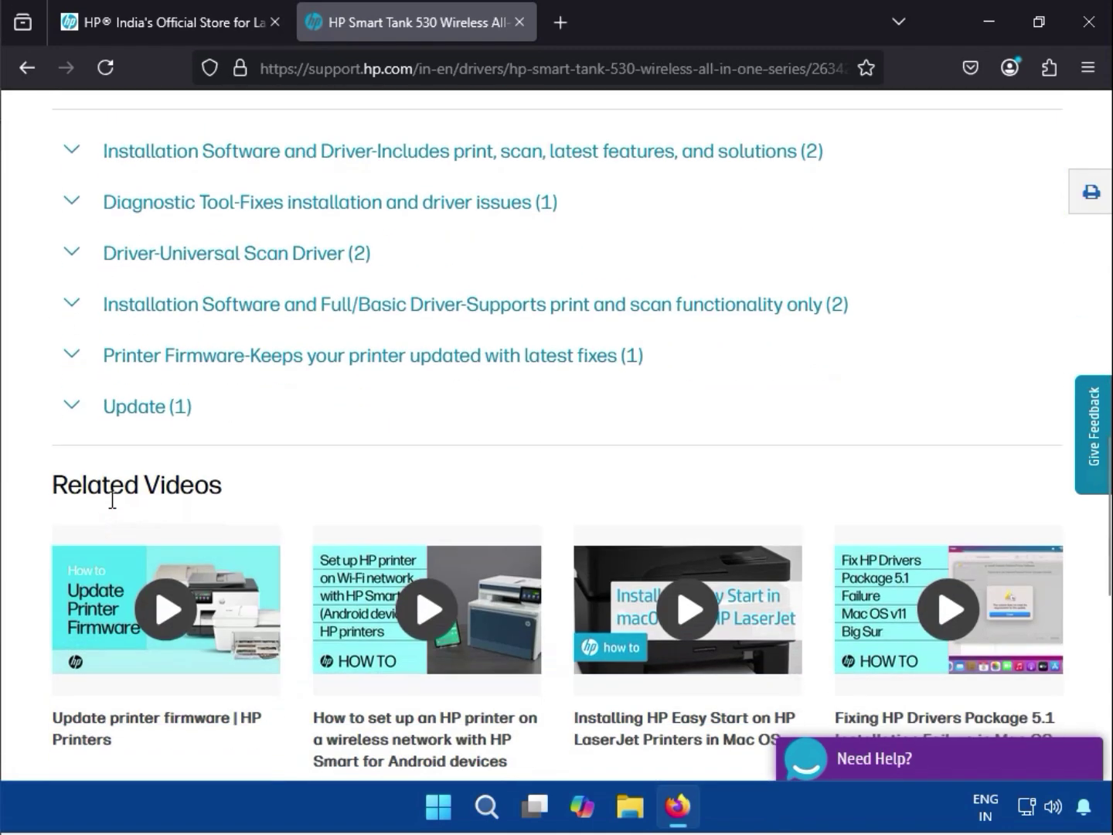
{"action": "scroll", "coordinate": [116, 496], "scroll_direction": "up", "scroll_amount": 3}
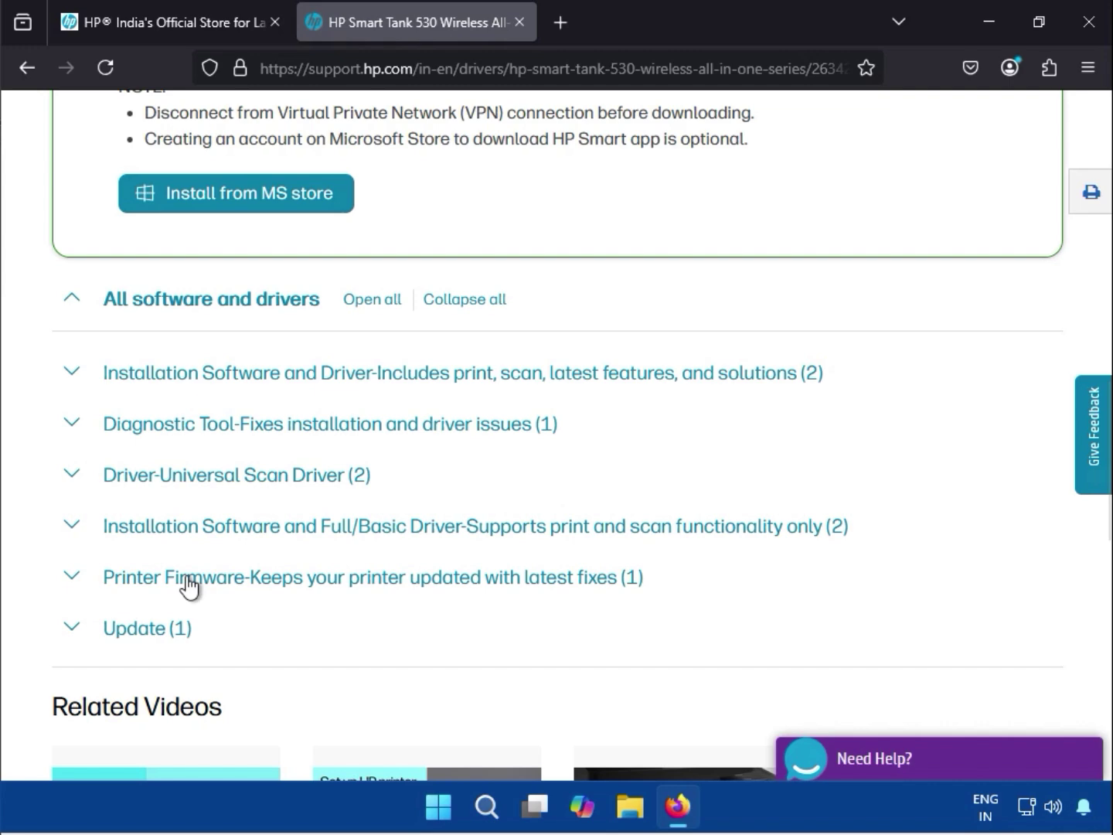
{"action": "left_click", "coordinate": [75, 630]}
{"action": "scroll", "coordinate": [240, 638], "scroll_direction": "down", "scroll_amount": 4}
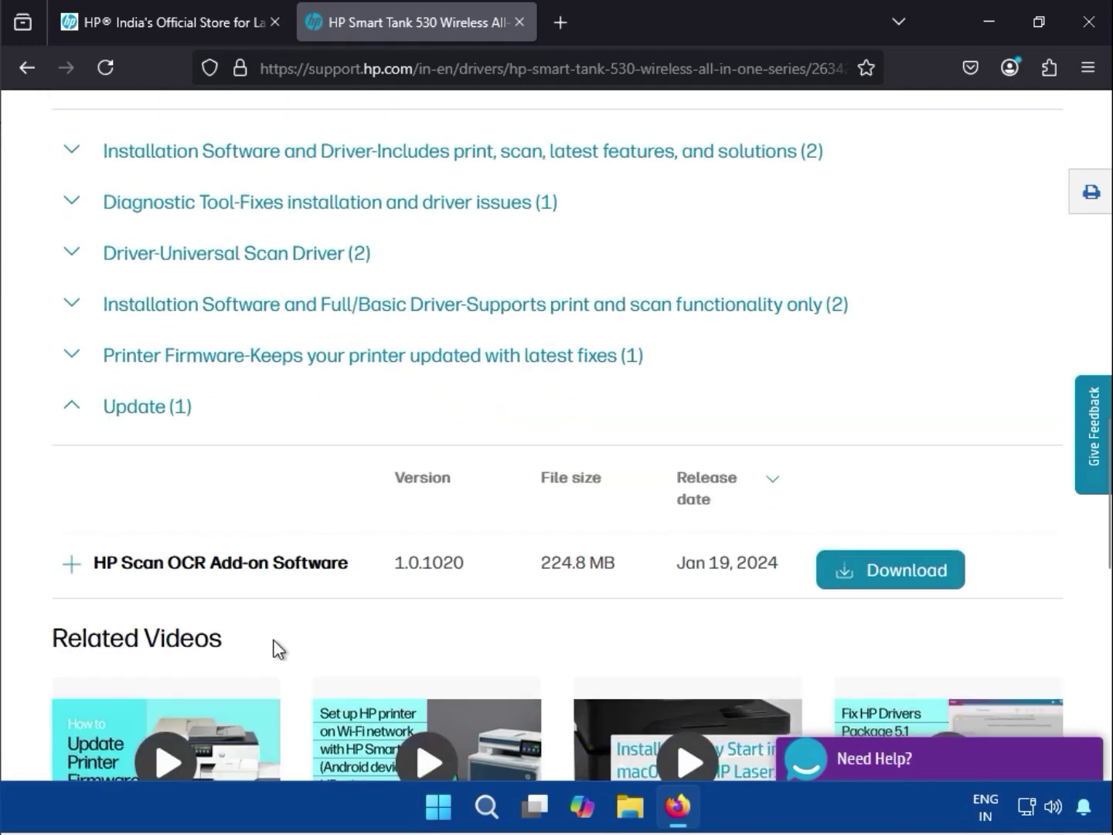
{"action": "left_click_drag", "start_coordinate": [163, 464], "coordinate": [345, 455]}
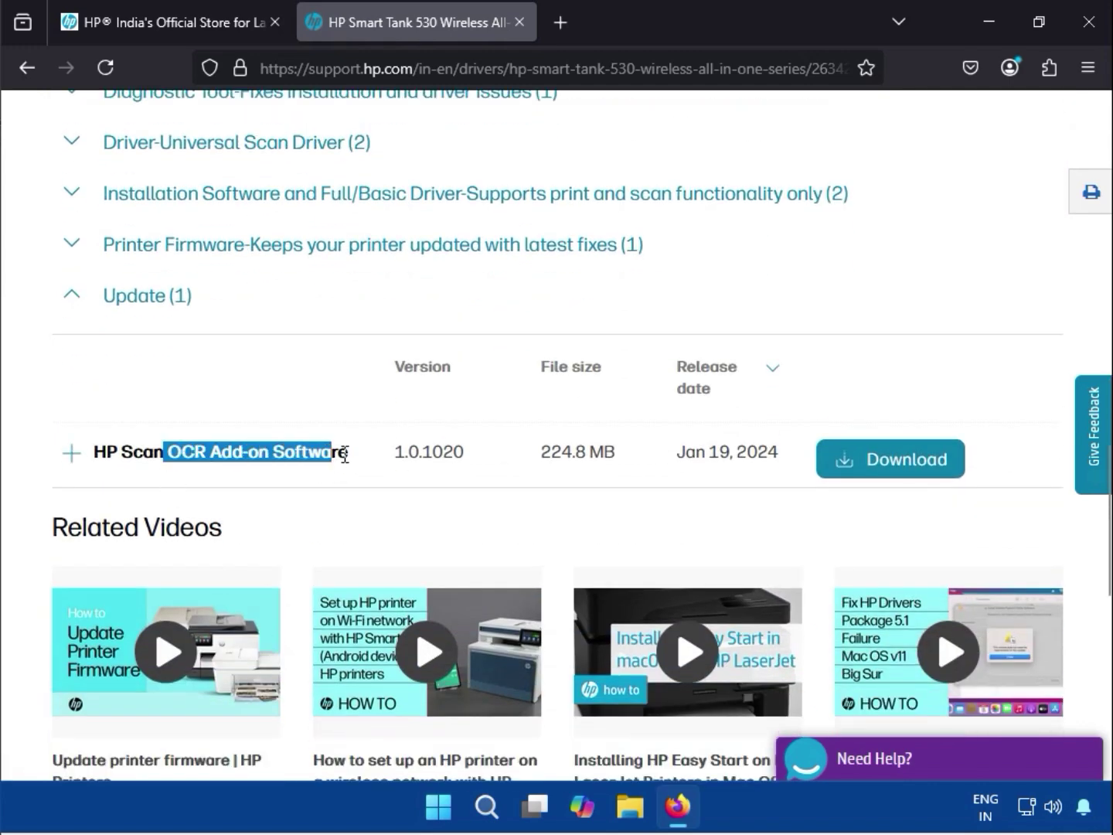
{"action": "left_click", "coordinate": [70, 302]}
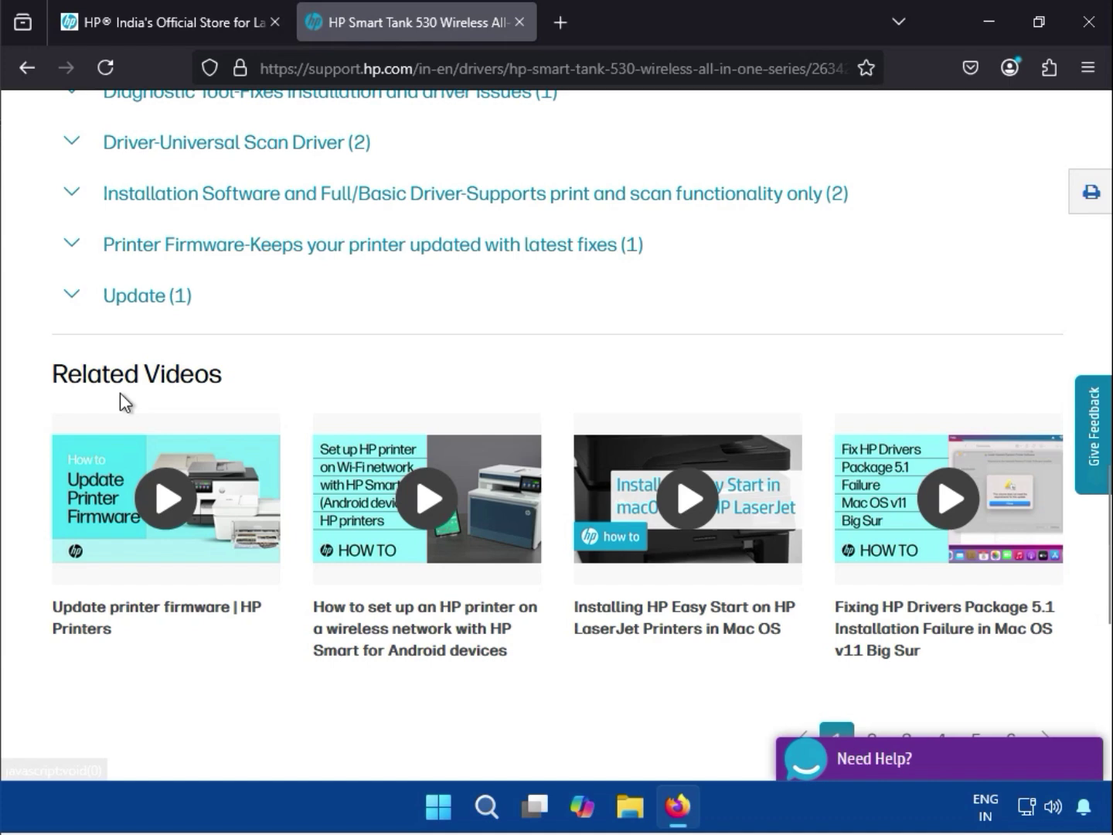
{"action": "scroll", "coordinate": [122, 399], "scroll_direction": "up", "scroll_amount": 1}
Browse the Printer Firmware, Full/Basic Driver and Universal Scan Driver sections, collapsing each afterwards.
{"action": "left_click", "coordinate": [78, 372]}
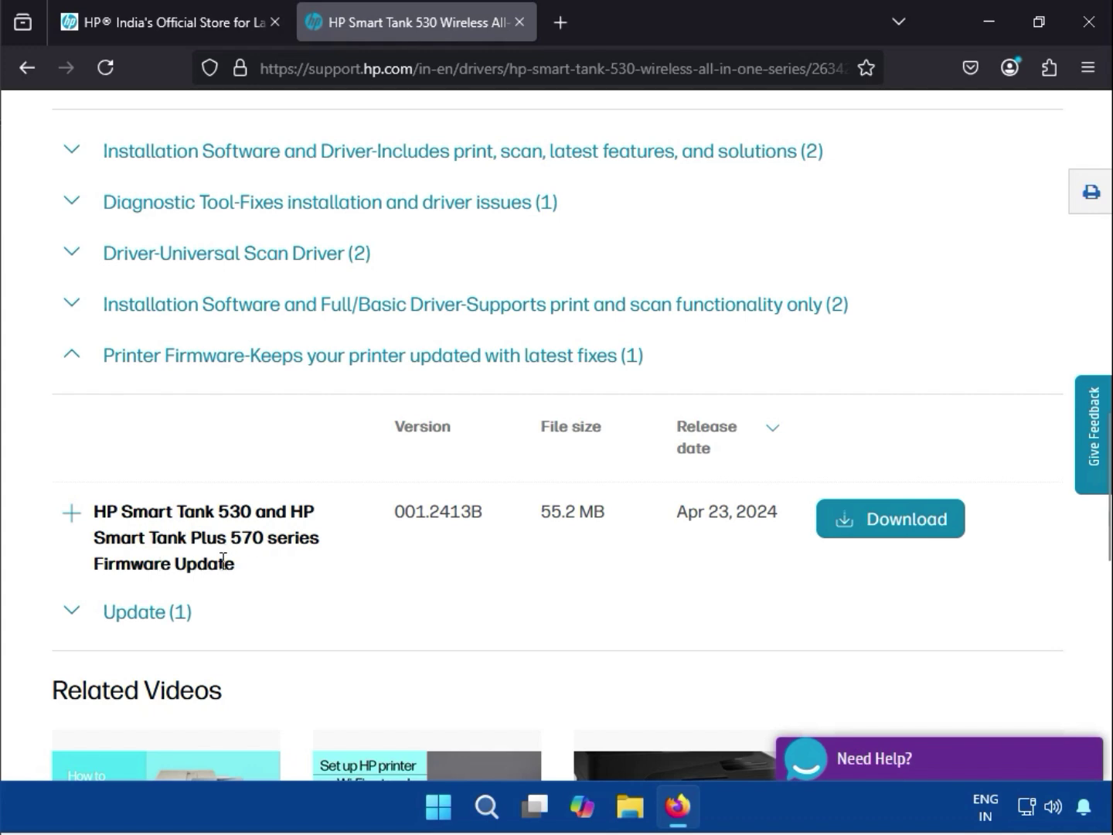
{"action": "left_click_drag", "start_coordinate": [223, 558], "coordinate": [107, 427]}
{"action": "left_click", "coordinate": [77, 358]}
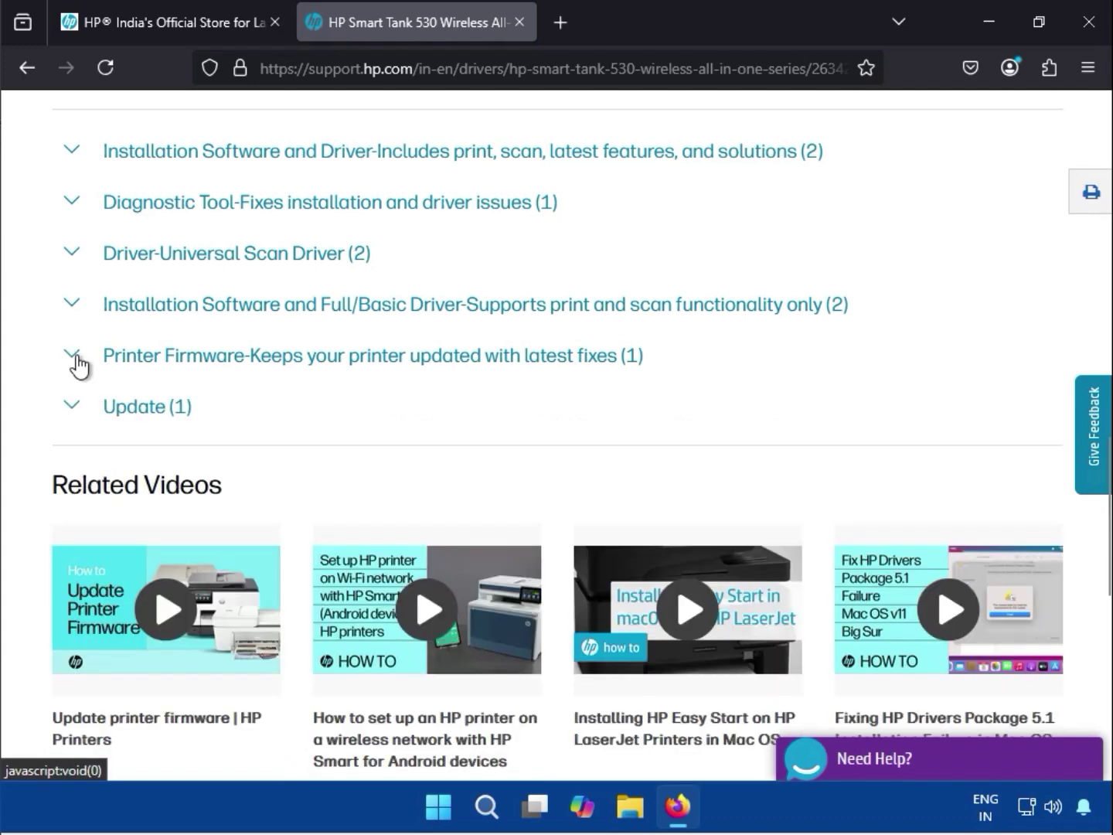
{"action": "left_click", "coordinate": [72, 305]}
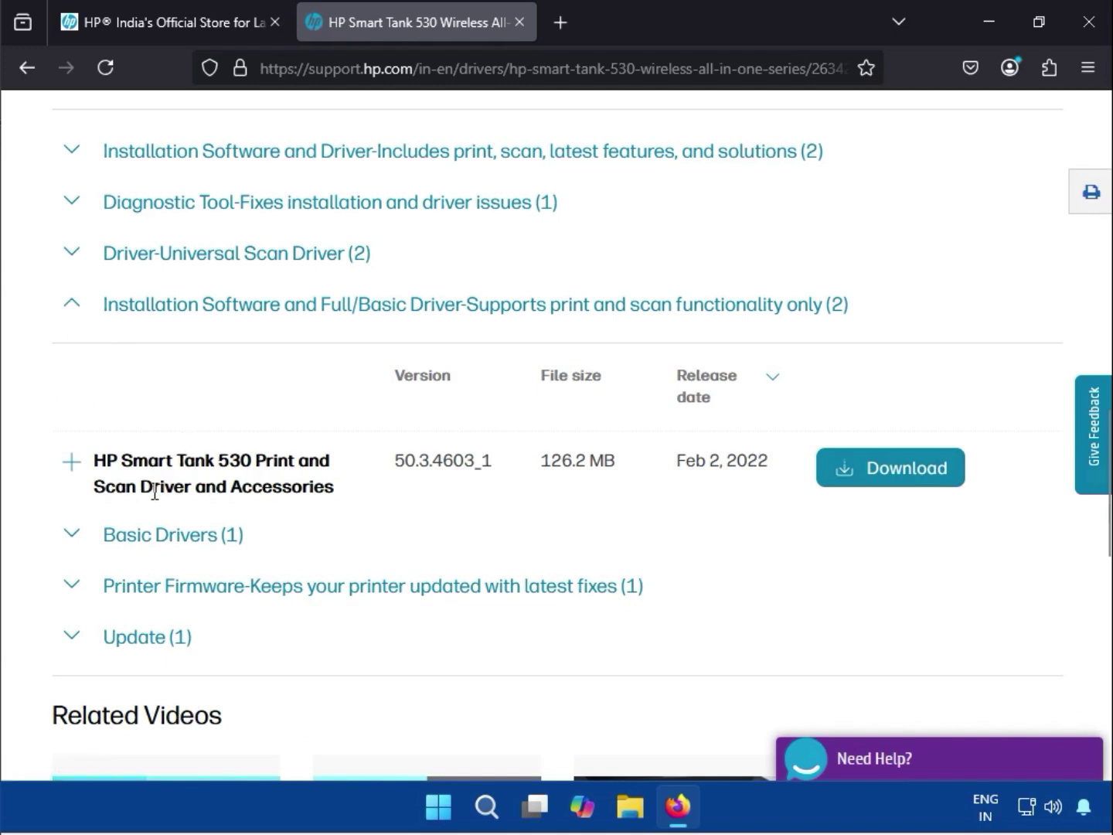
{"action": "left_click_drag", "start_coordinate": [154, 492], "coordinate": [216, 494]}
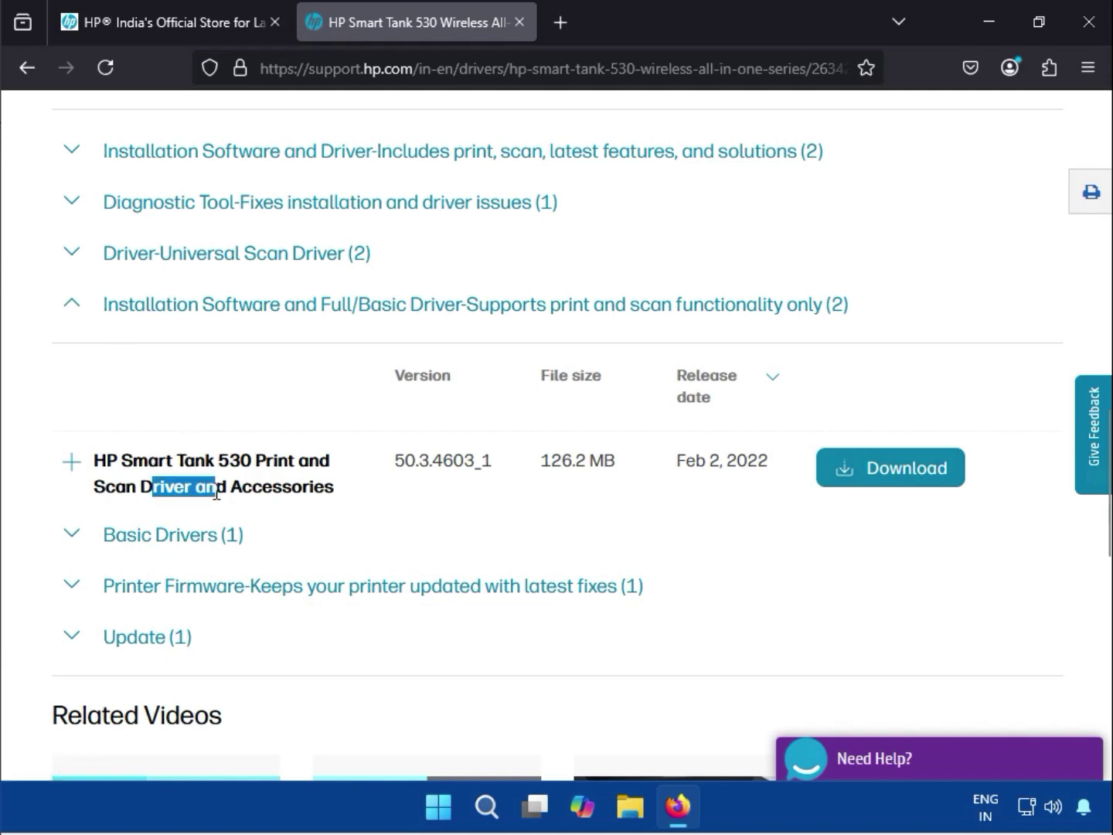
{"action": "left_click", "coordinate": [76, 311]}
{"action": "left_click", "coordinate": [79, 261]}
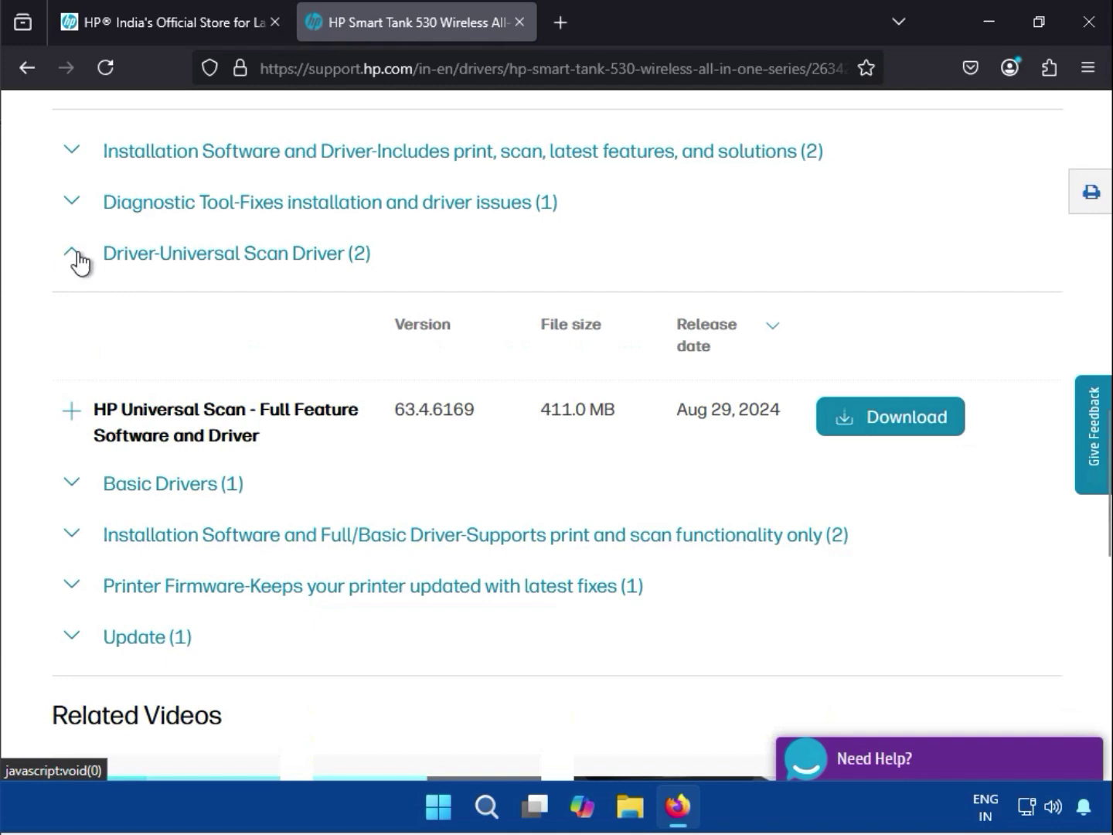
{"action": "left_click", "coordinate": [81, 257]}
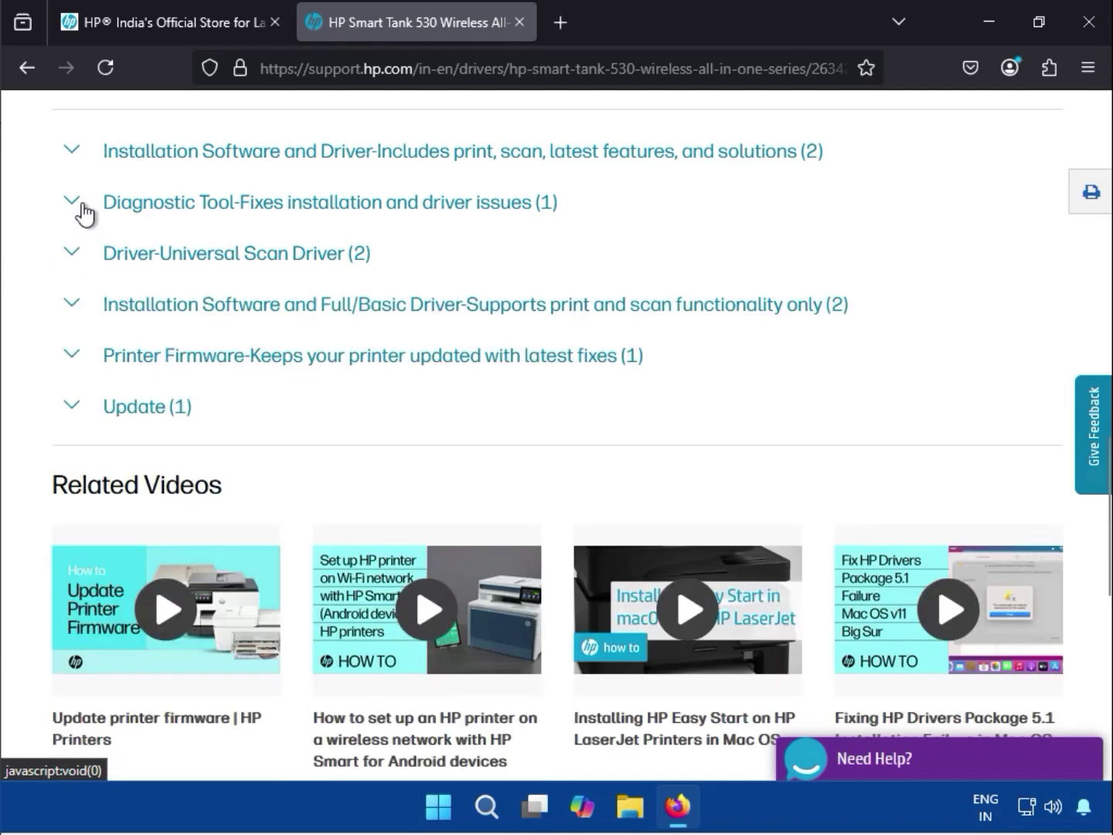
Check the Diagnostic Tool's Print and Scan Doctor, then re-expand Installation Software and Driver.
{"action": "left_click", "coordinate": [82, 205]}
{"action": "left_click_drag", "start_coordinate": [174, 365], "coordinate": [192, 394]}
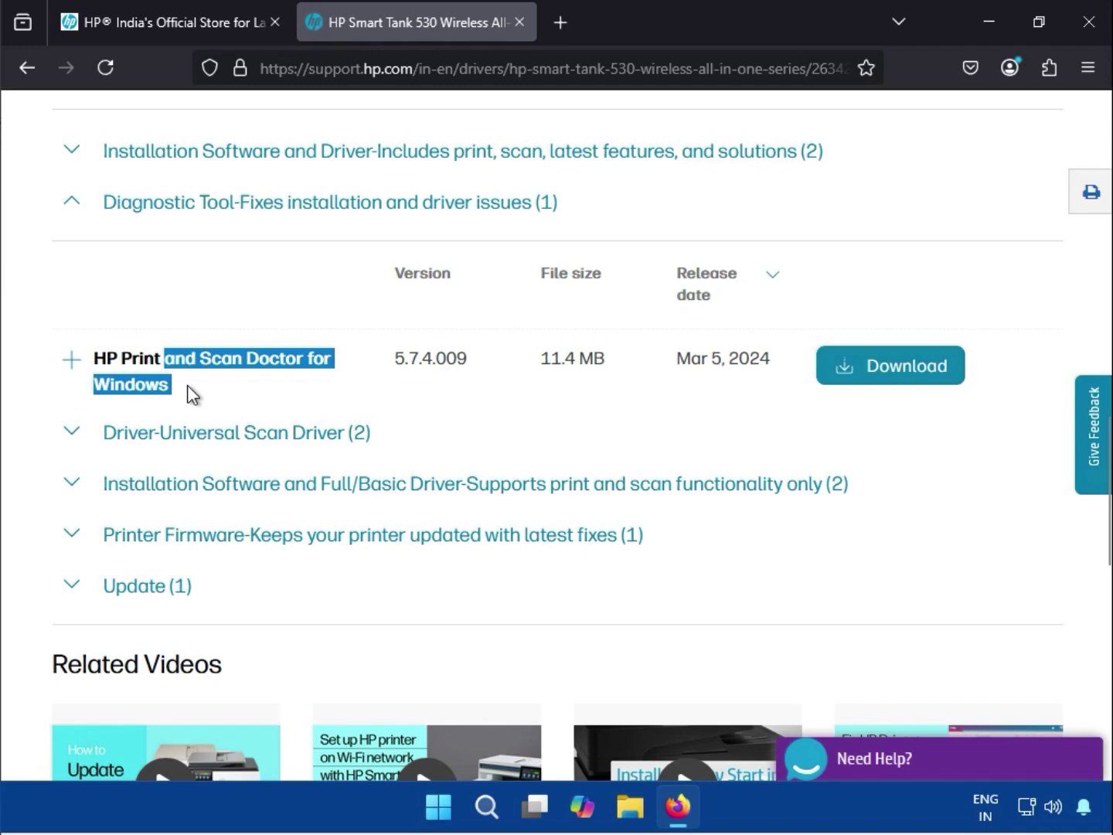
{"action": "scroll", "coordinate": [177, 370], "scroll_direction": "up", "scroll_amount": 2}
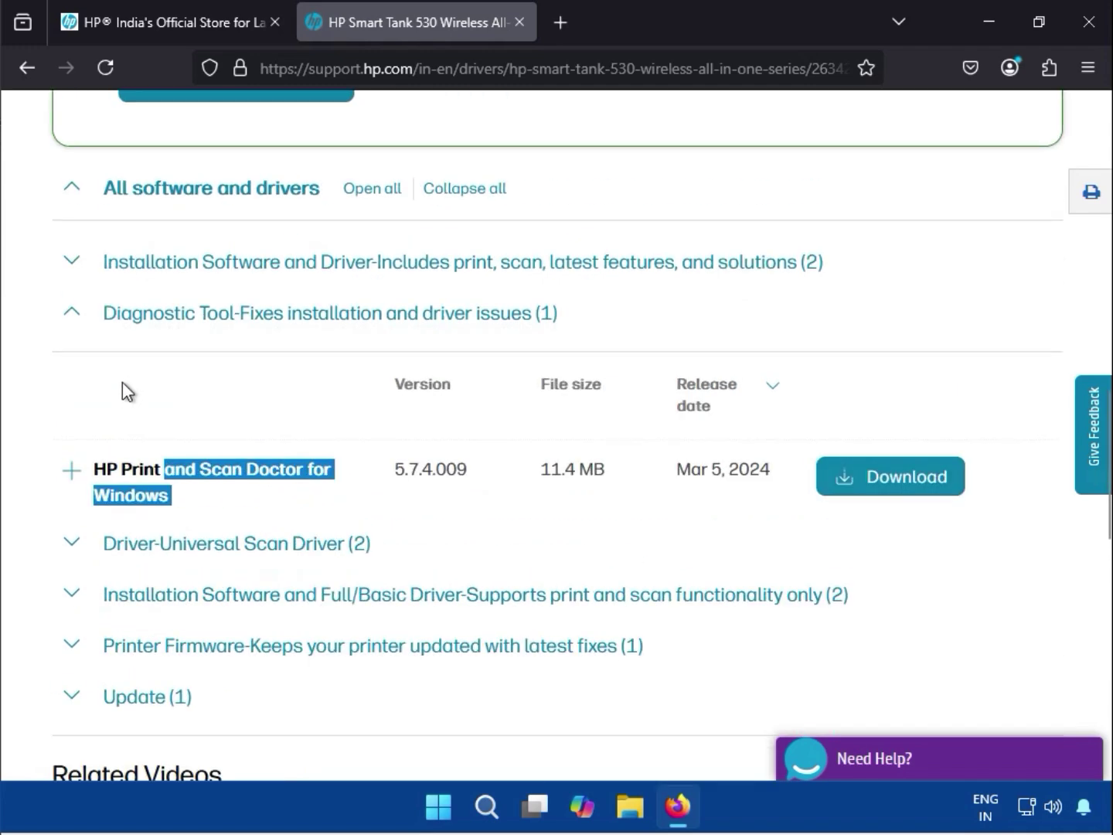
{"action": "left_click", "coordinate": [73, 316]}
{"action": "left_click", "coordinate": [70, 265]}
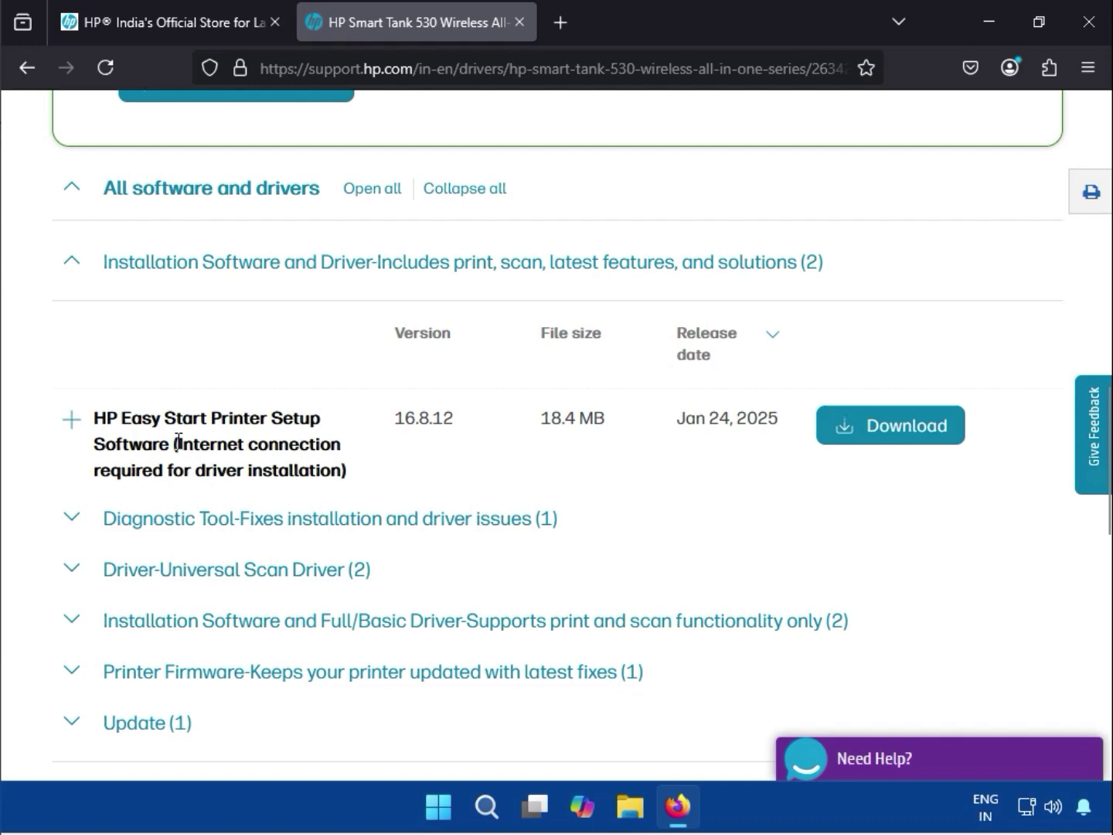
{"action": "left_click_drag", "start_coordinate": [178, 443], "coordinate": [352, 480]}
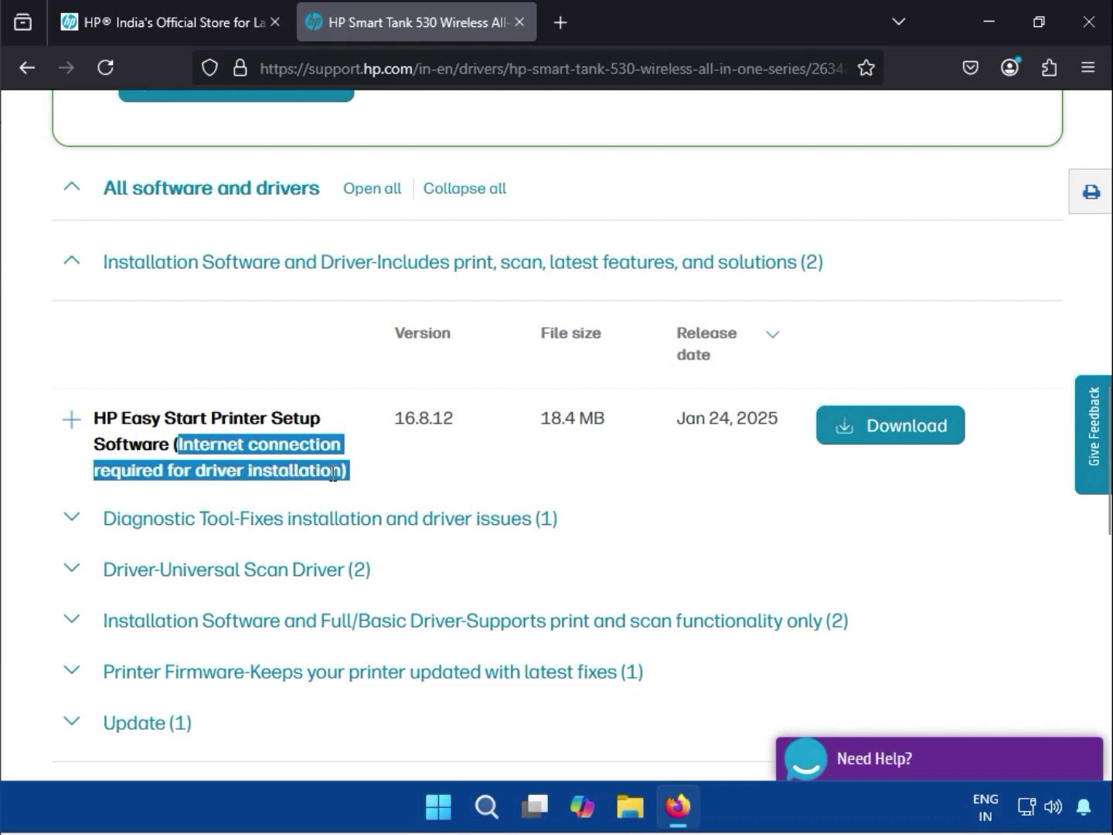
{"action": "left_click", "coordinate": [243, 456]}
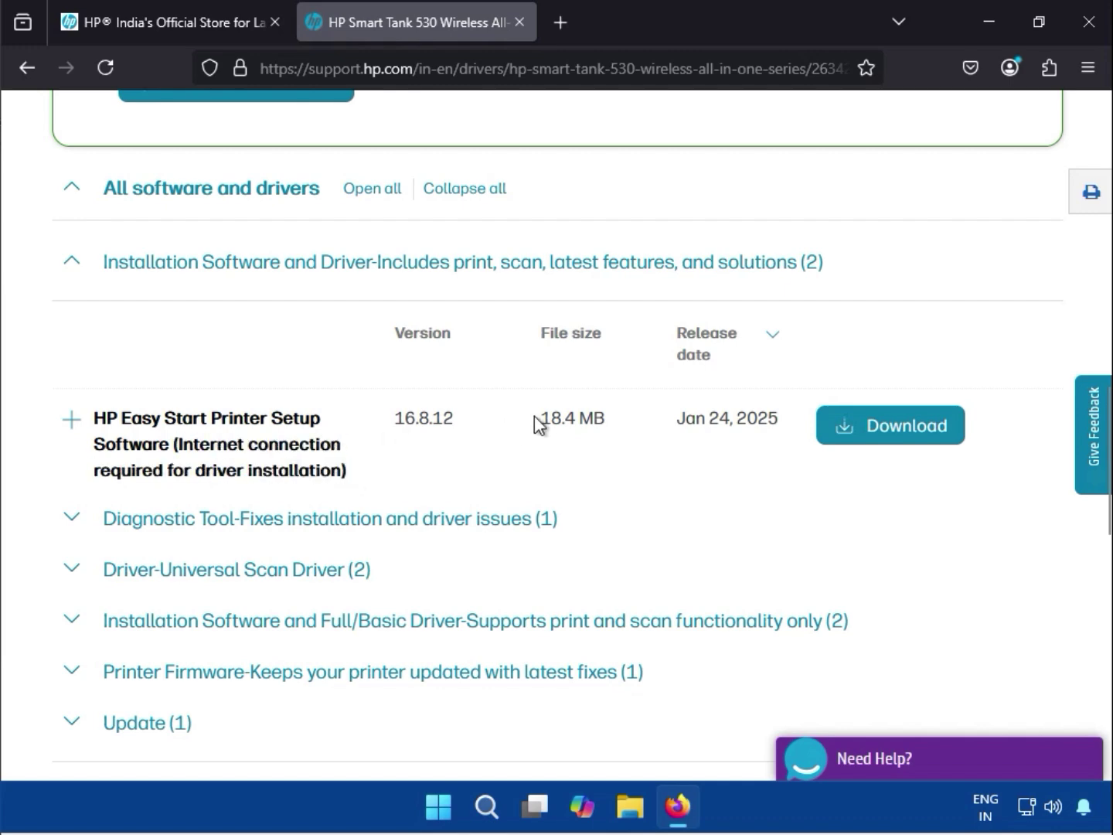
Download HP Easy Start 16.8.12 and run HPEasyStart_16_8_12(1).exe, approving the UAC prompt.
{"action": "left_click", "coordinate": [889, 433]}
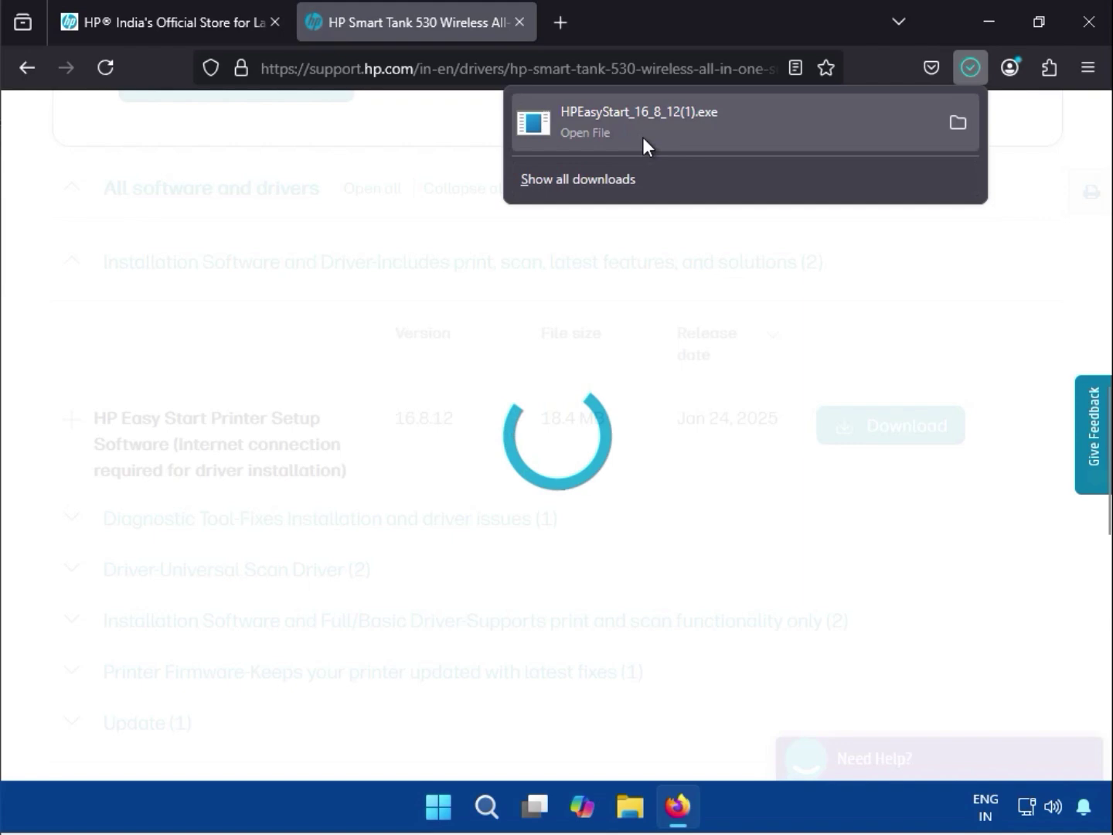
{"action": "left_click", "coordinate": [643, 141]}
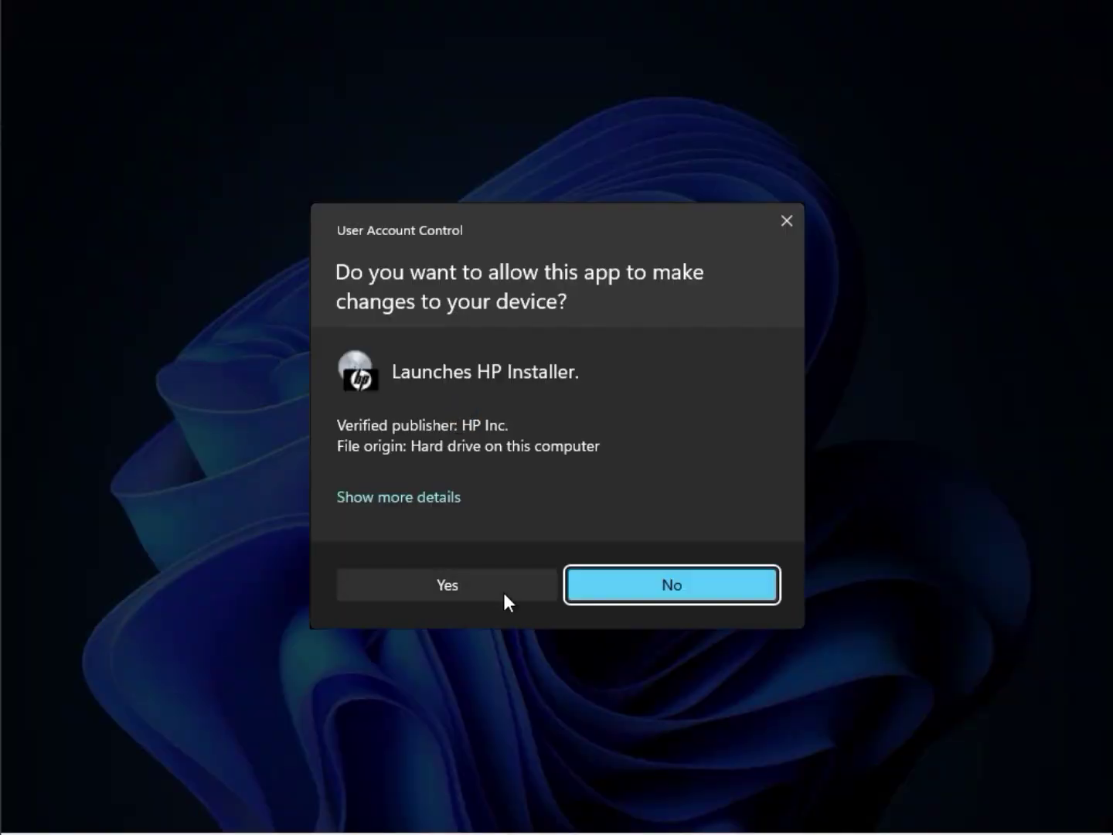
{"action": "left_click", "coordinate": [503, 589]}
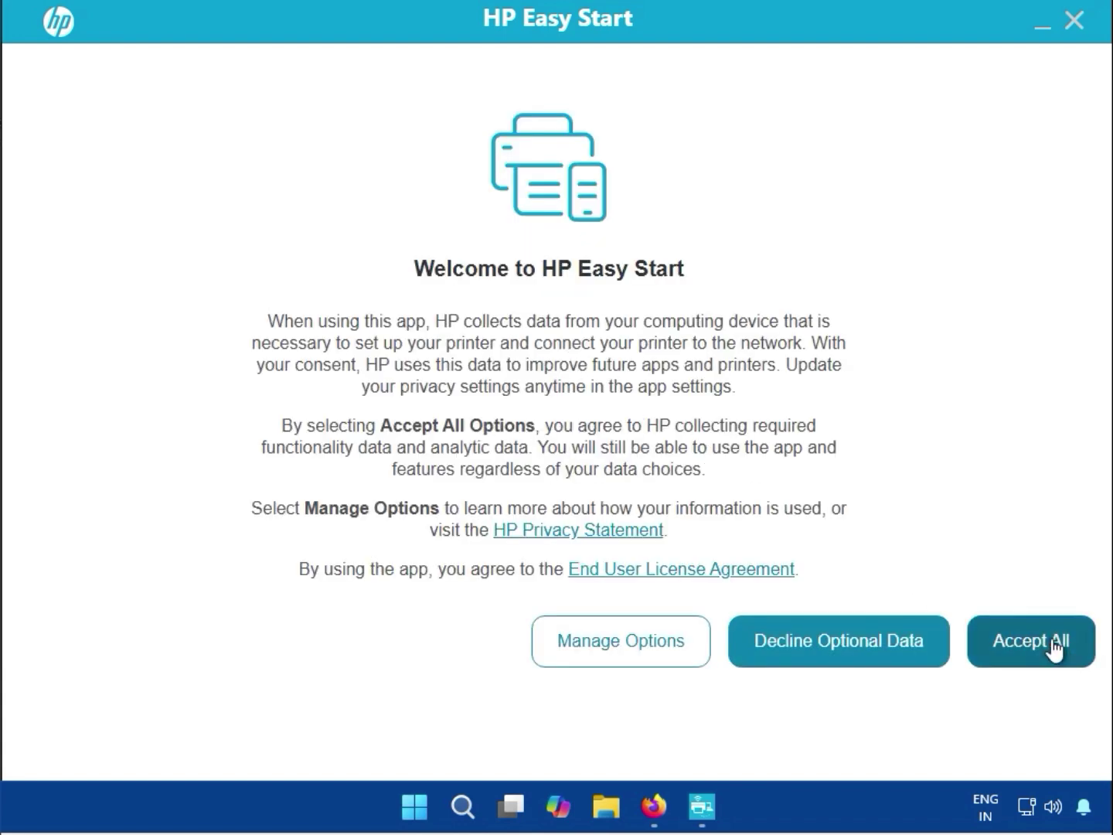
Accept all data collection and continue past the Wi-Fi/Ethernet checklist.
{"action": "left_click", "coordinate": [1056, 640]}
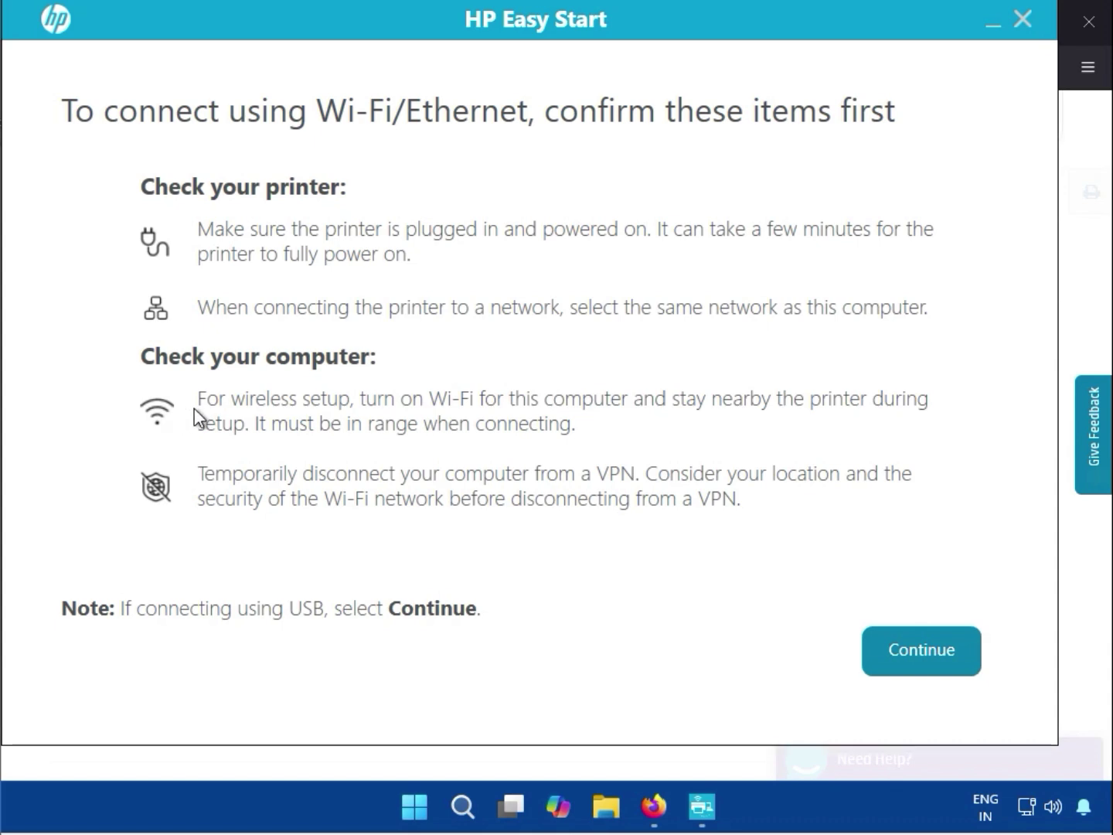
{"action": "left_click", "coordinate": [916, 665]}
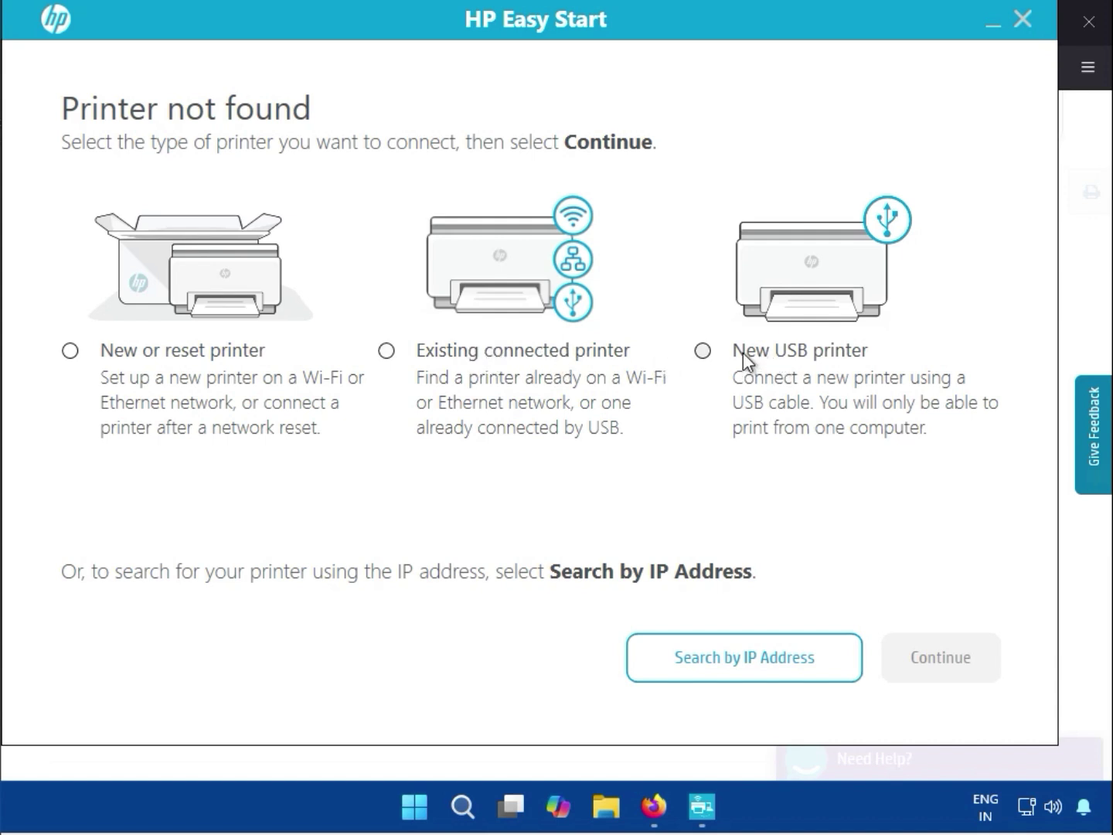
{"action": "left_click", "coordinate": [703, 351]}
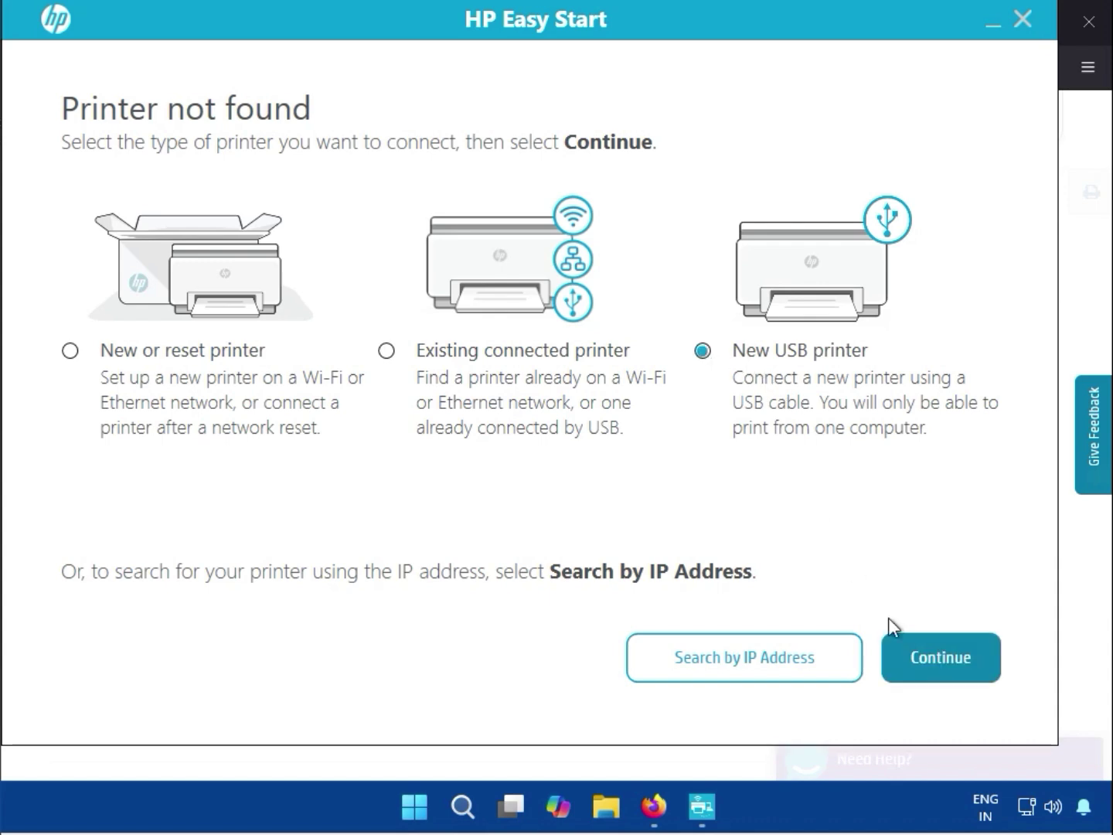
{"action": "left_click", "coordinate": [953, 666]}
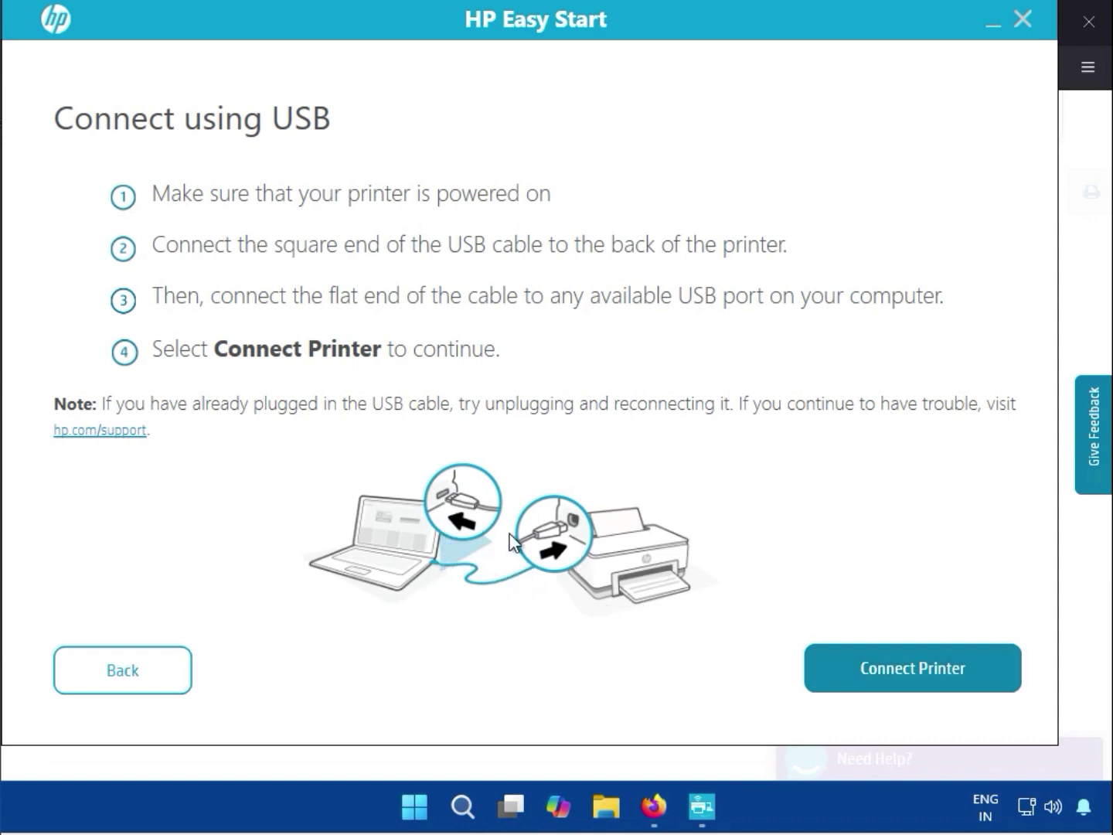
{"action": "left_click", "coordinate": [901, 662]}
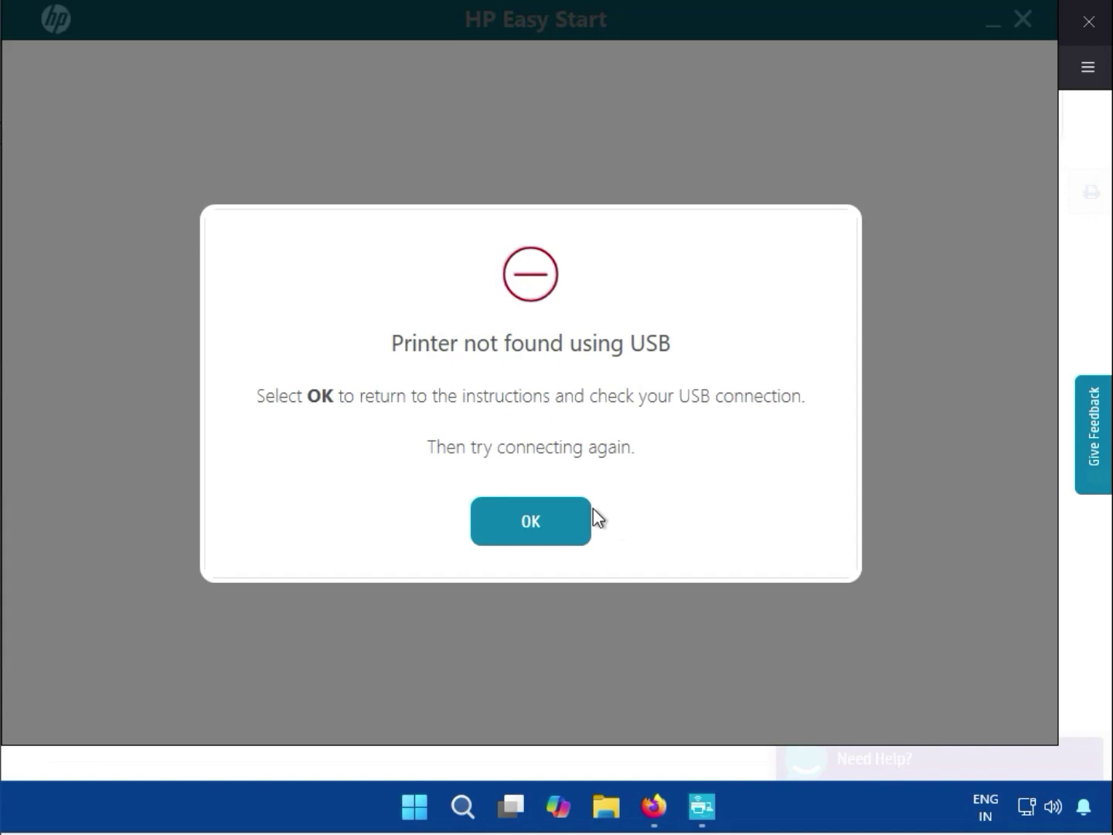
{"action": "left_click", "coordinate": [553, 512]}
{"action": "left_click", "coordinate": [129, 661]}
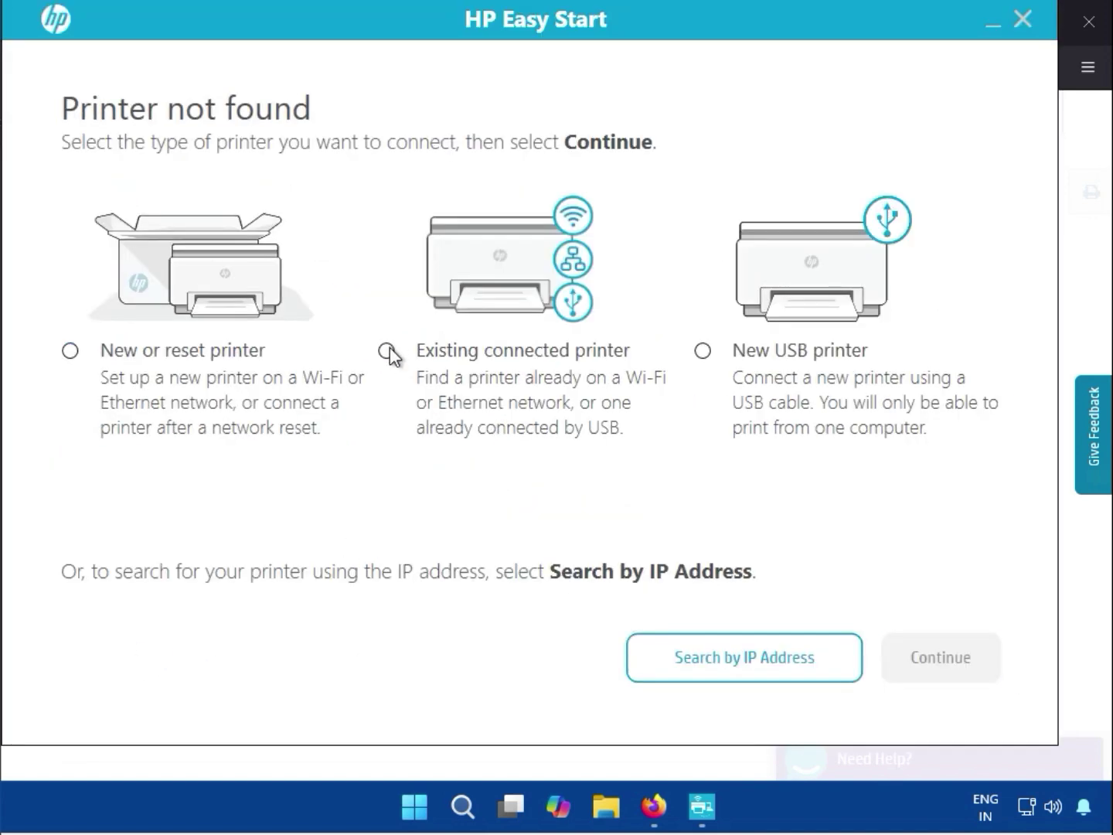
Choose Existing connected printer and go to Search by IP Address, ready to enter an IP.
{"action": "left_click", "coordinate": [389, 350]}
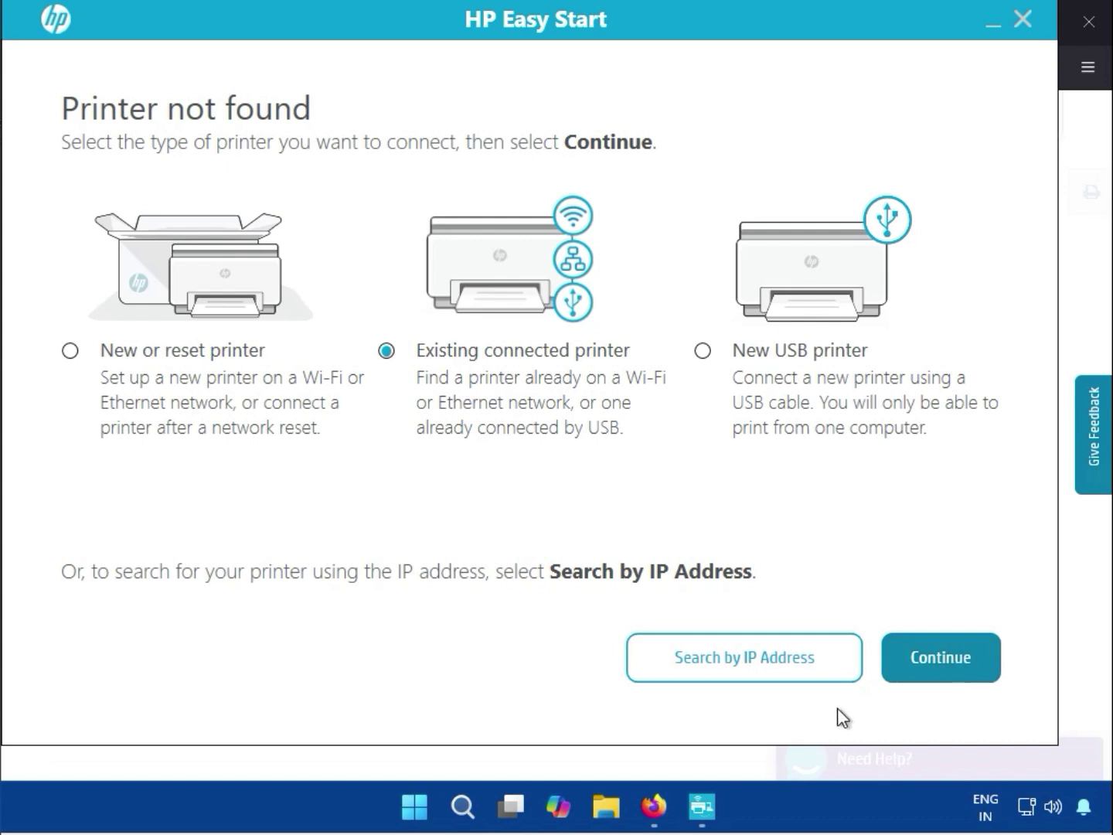
{"action": "left_click", "coordinate": [727, 669]}
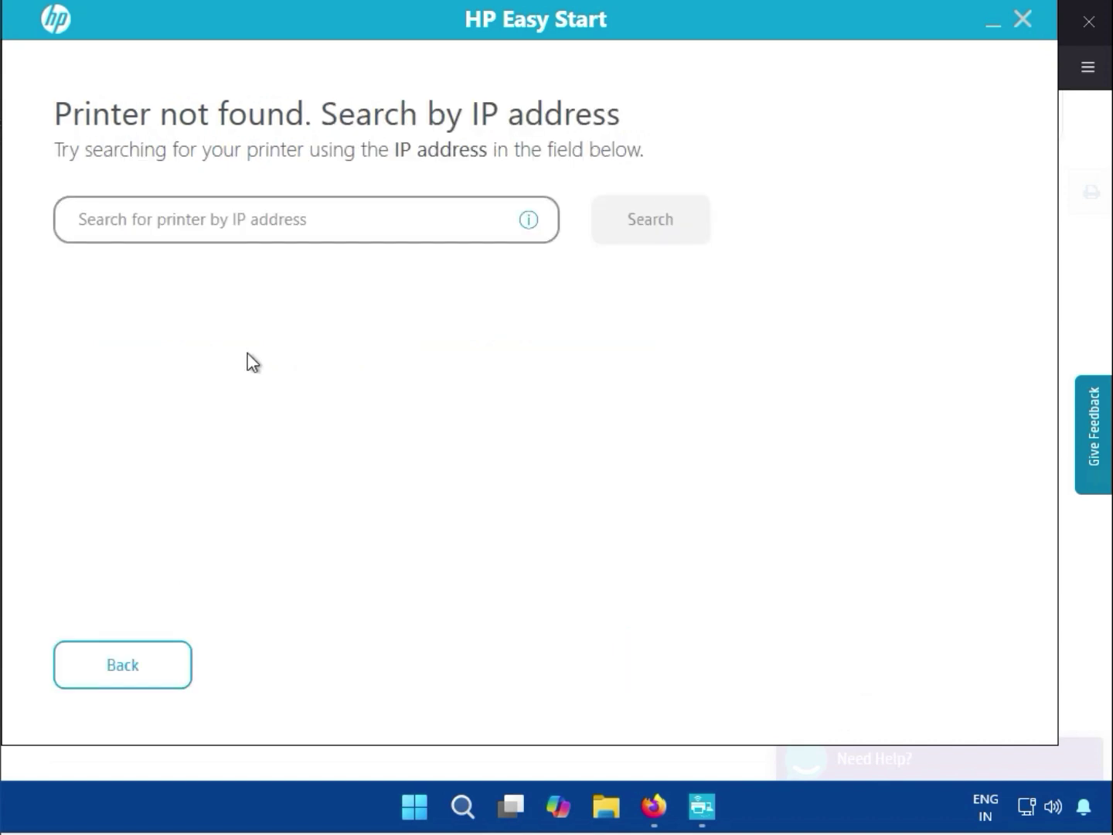
{"action": "left_click", "coordinate": [189, 220]}
Return to printer types and pick New or reset printer to reach connection methods.
{"action": "left_click", "coordinate": [122, 664]}
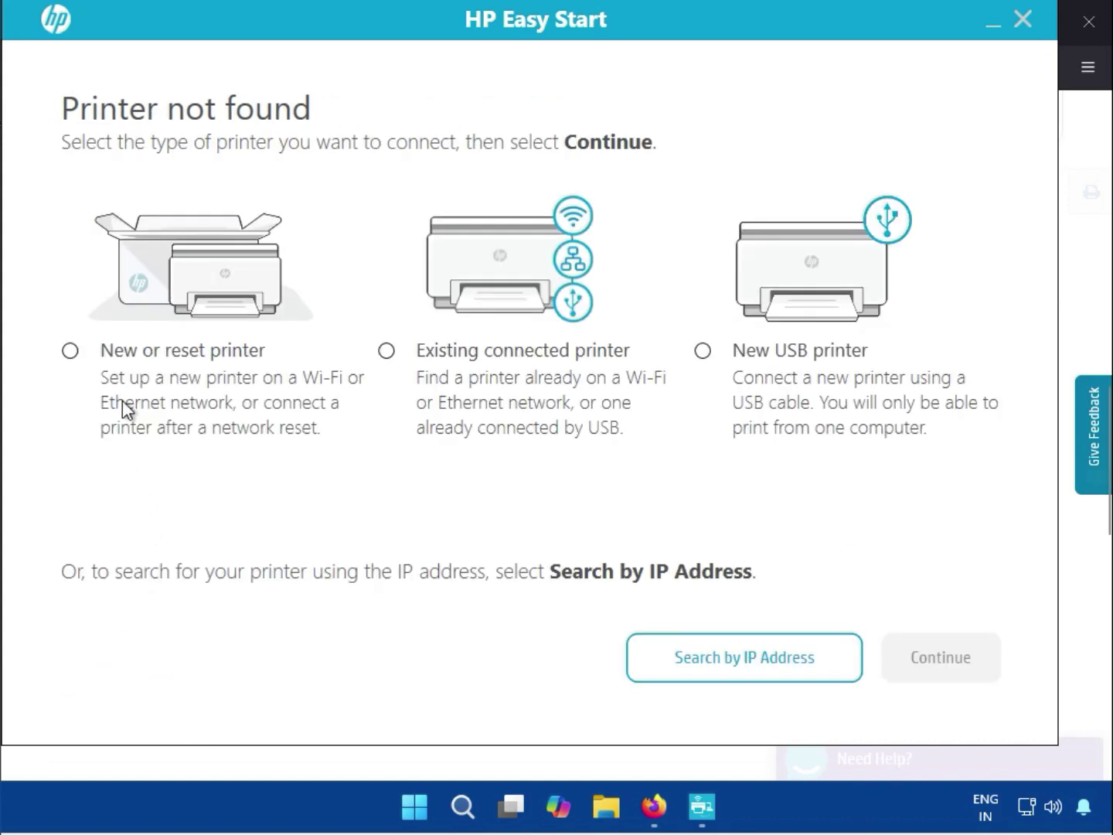
{"action": "left_click", "coordinate": [109, 352]}
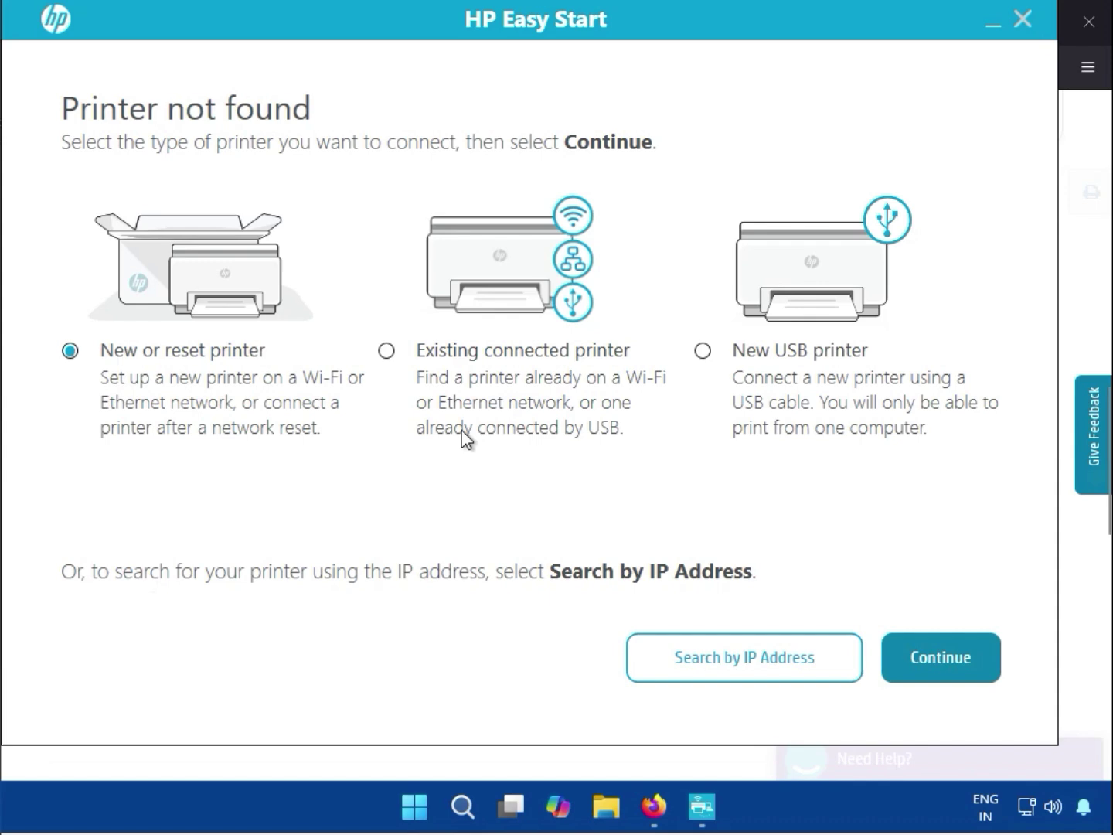
{"action": "left_click", "coordinate": [965, 665]}
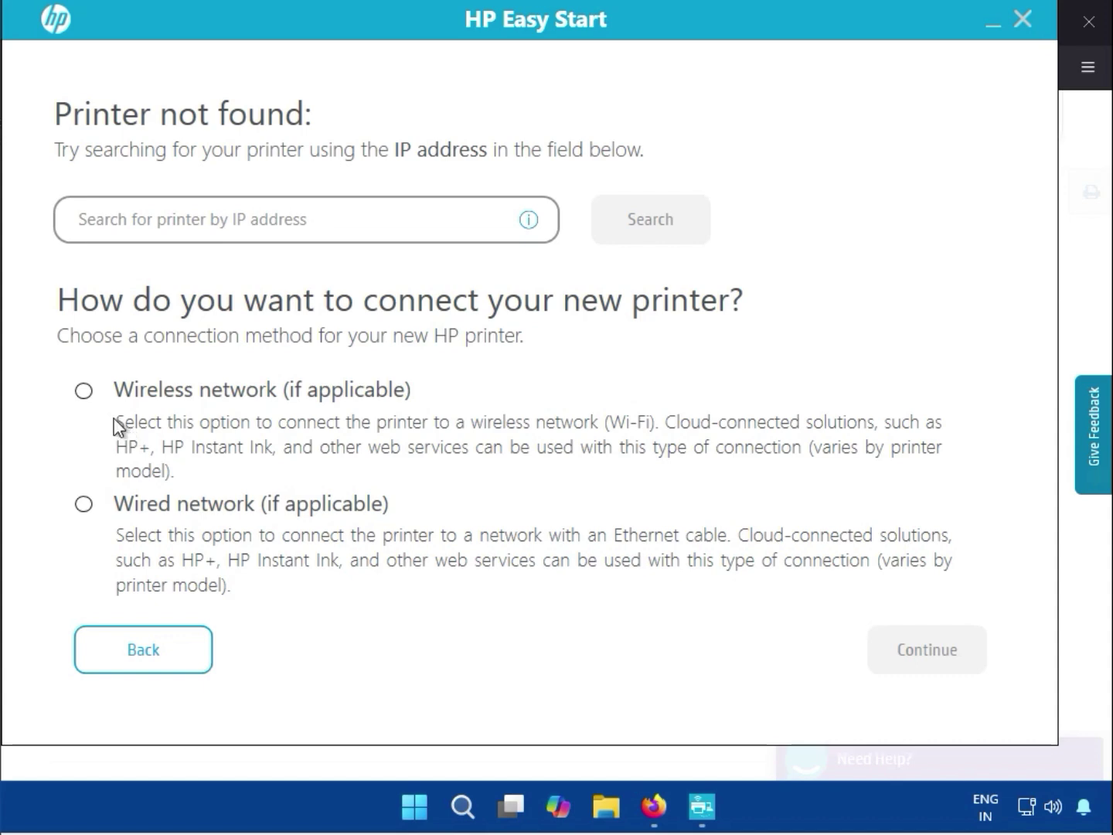
Try the Wireless network option, then back out and continue with Wired network instead.
{"action": "left_click", "coordinate": [85, 391]}
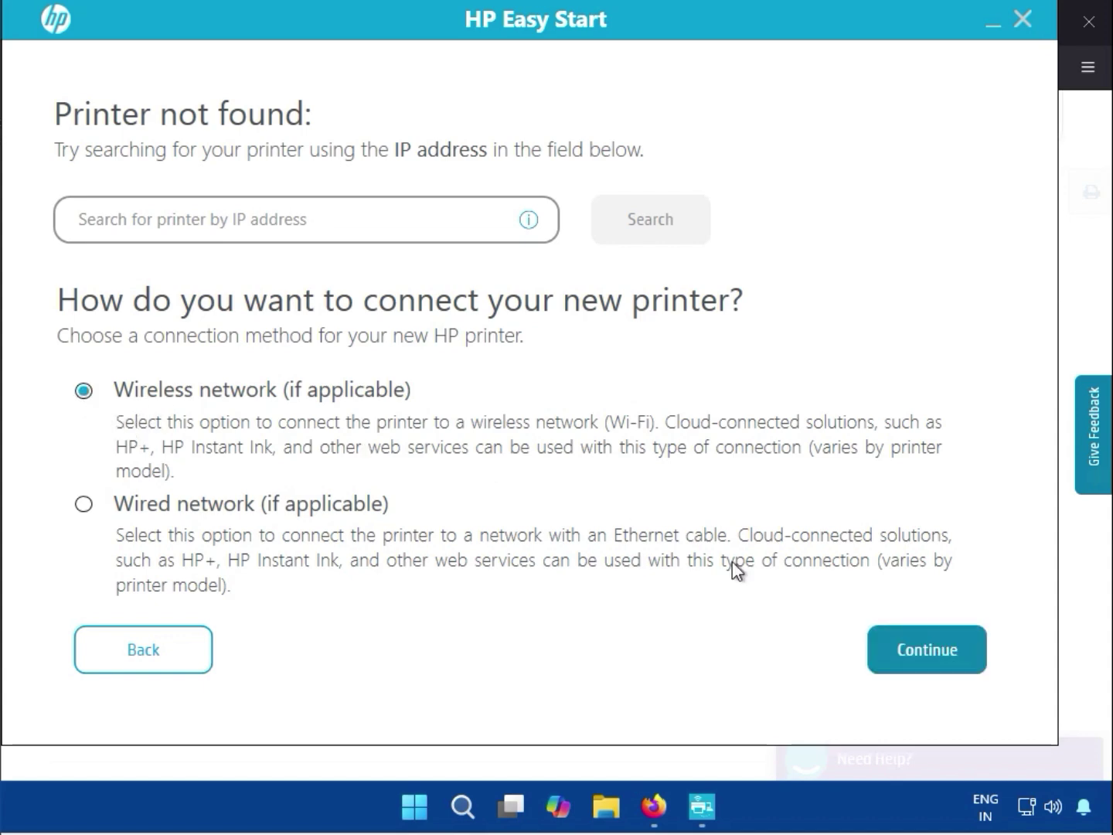
{"action": "left_click", "coordinate": [914, 652]}
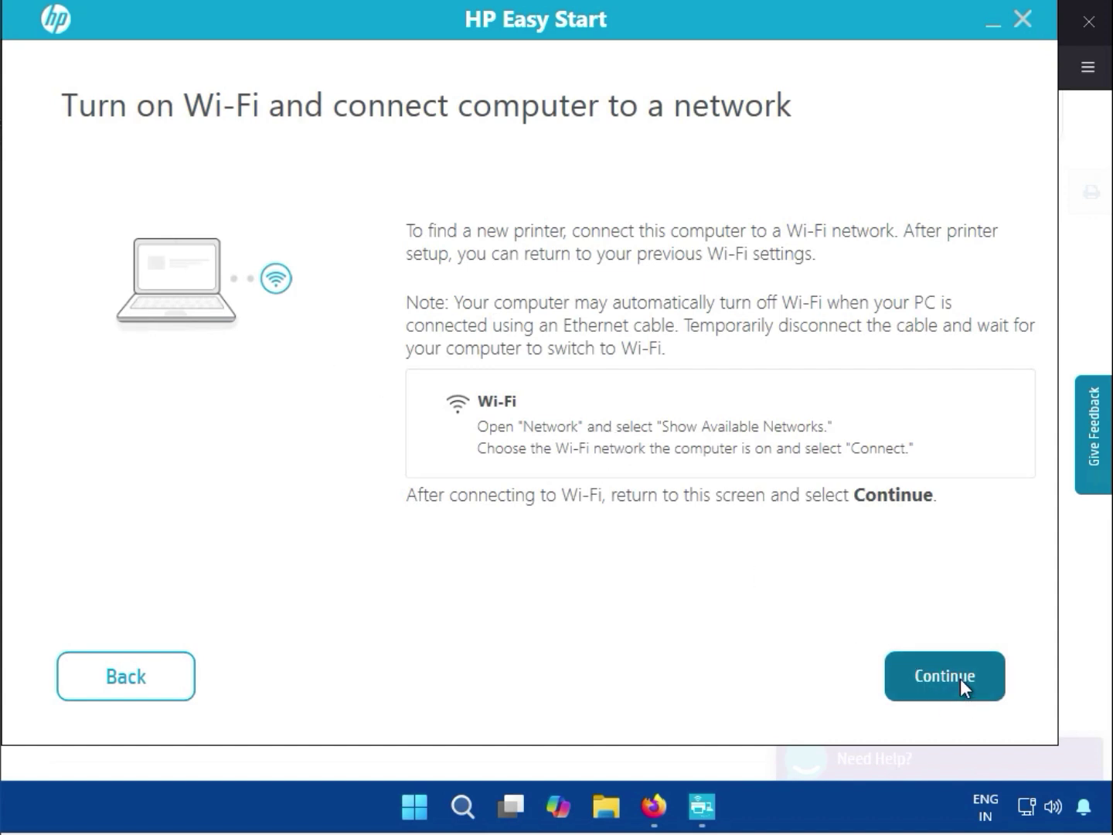
{"action": "left_click", "coordinate": [112, 657]}
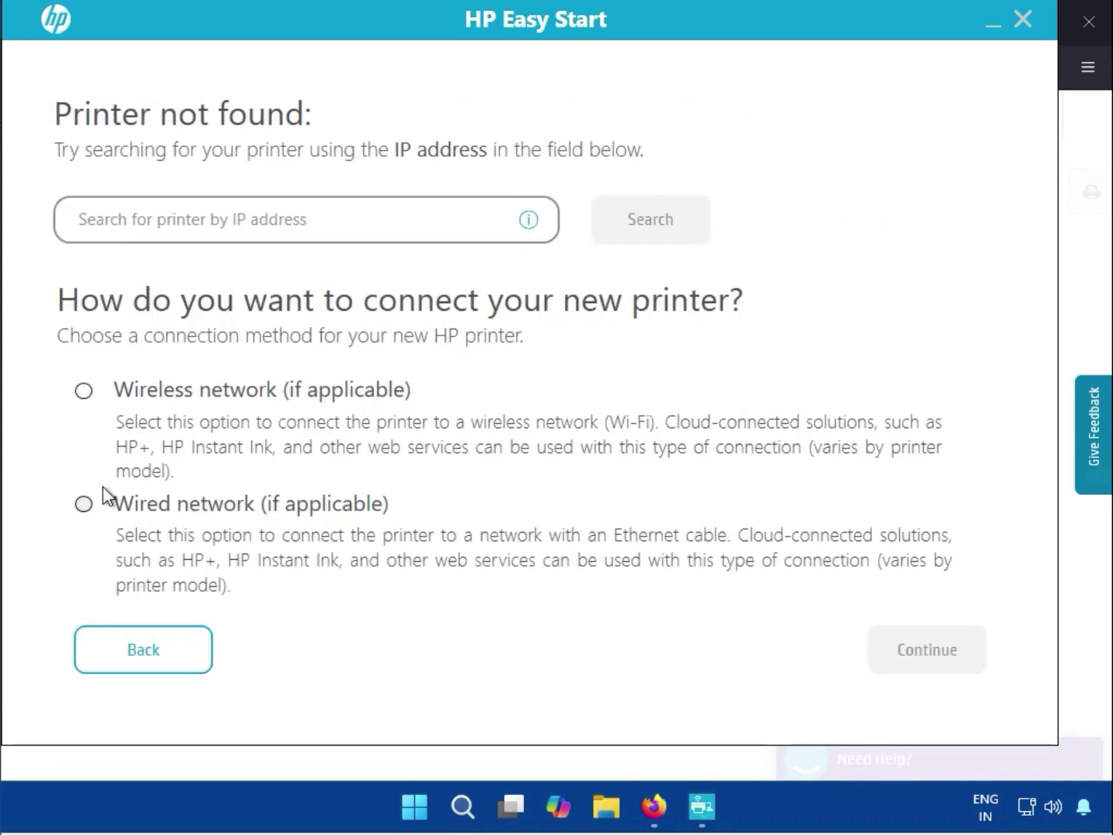
{"action": "left_click", "coordinate": [107, 501]}
{"action": "left_click", "coordinate": [976, 671]}
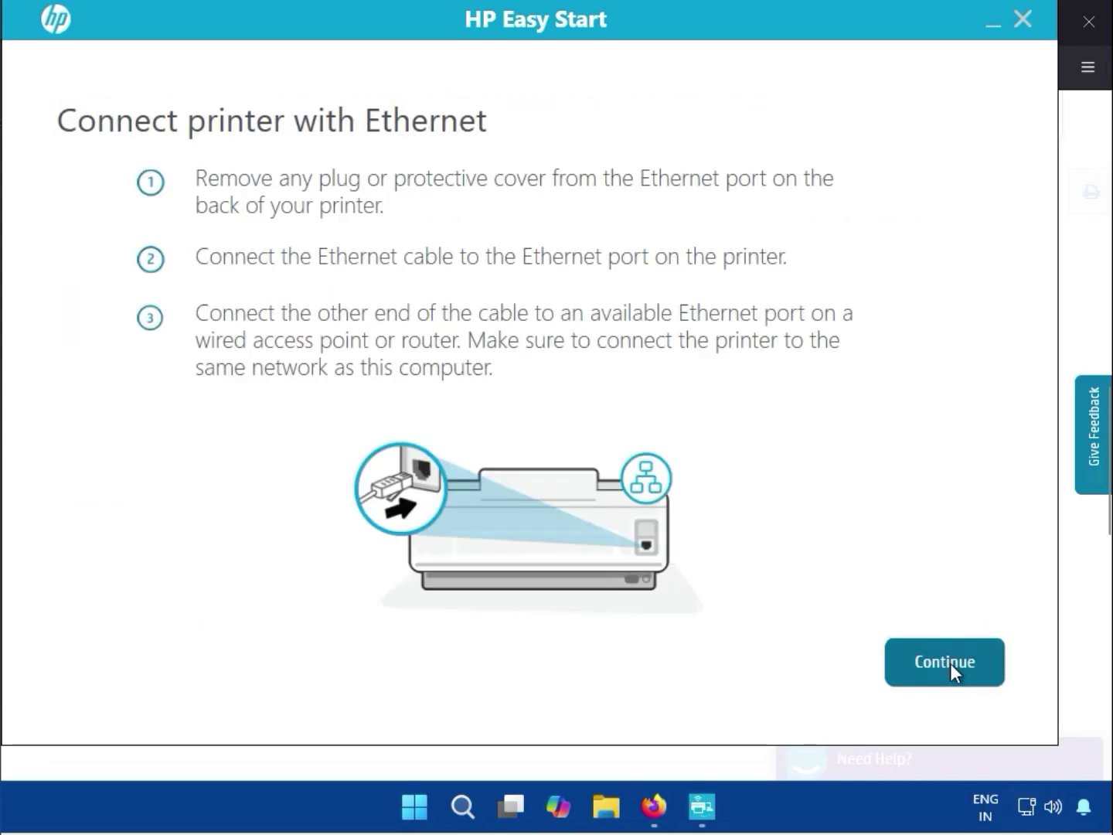